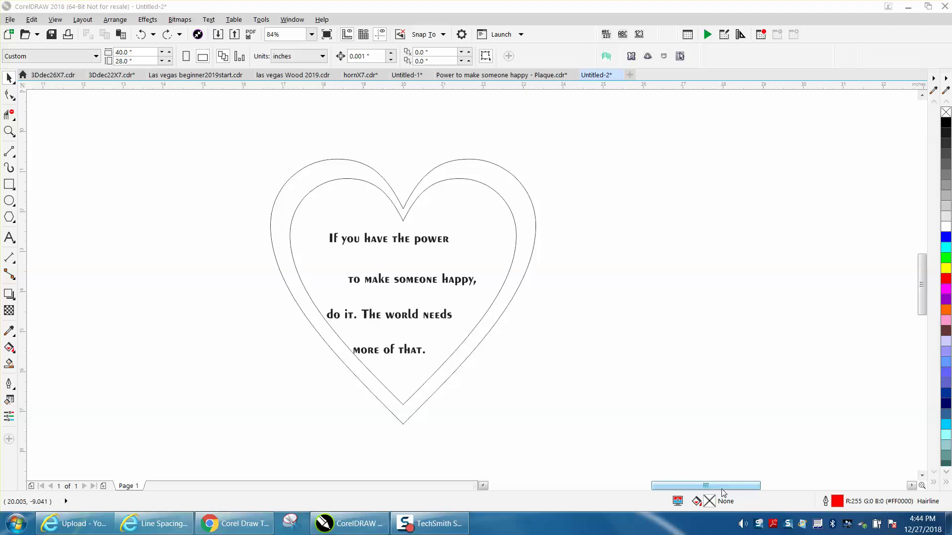
# Select the four quote text lines inside the heart together.
pyautogui.click(439, 243)
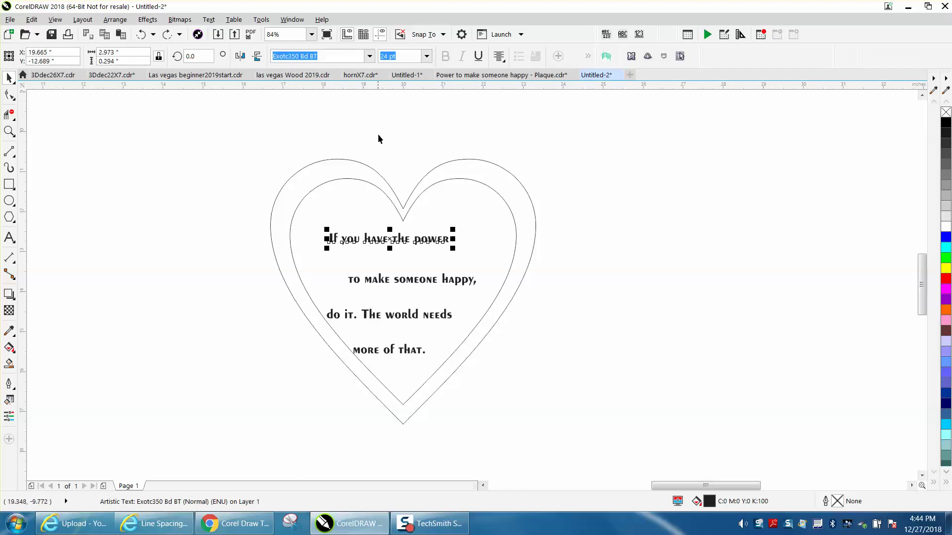
pyautogui.click(382, 213)
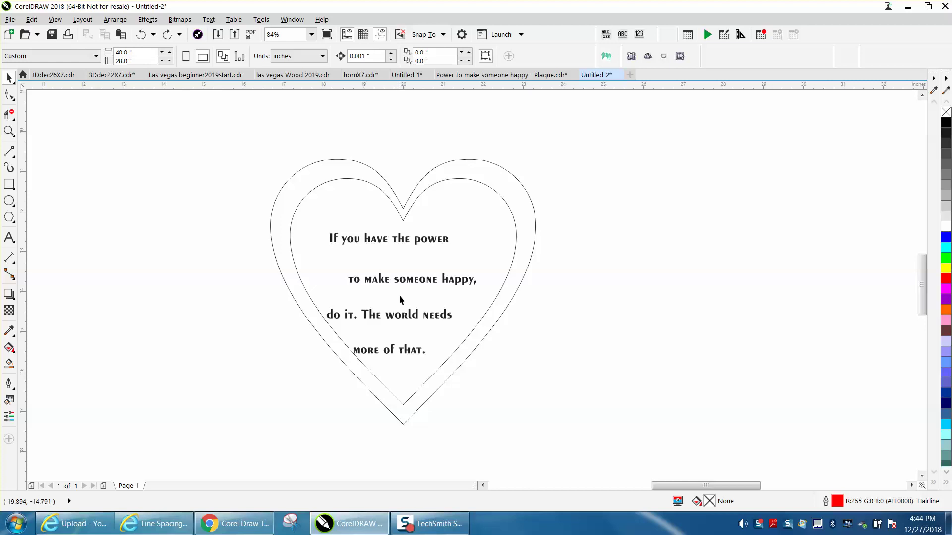
pyautogui.click(390, 239)
pyautogui.moveTo(231, 224); pyautogui.dragTo(493, 356)
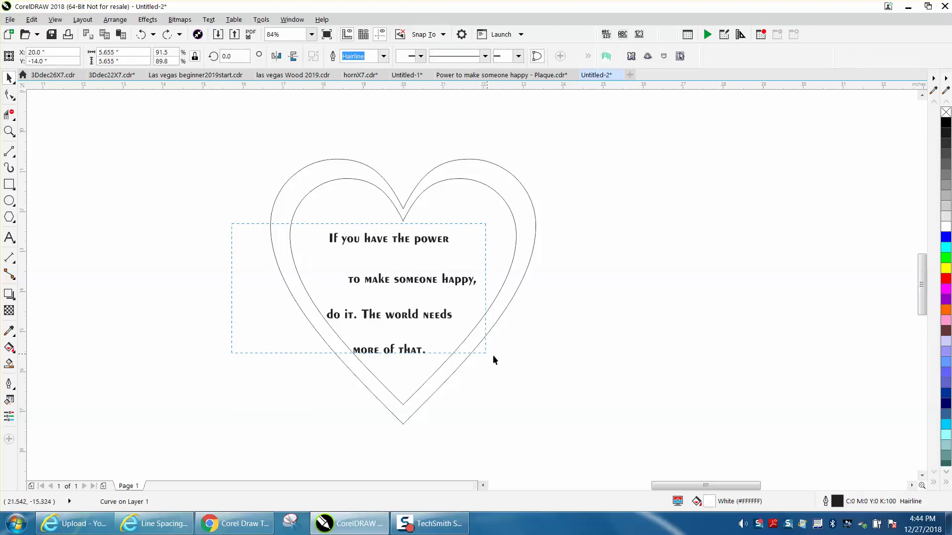
pyautogui.moveTo(537, 383); pyautogui.dragTo(536, 382)
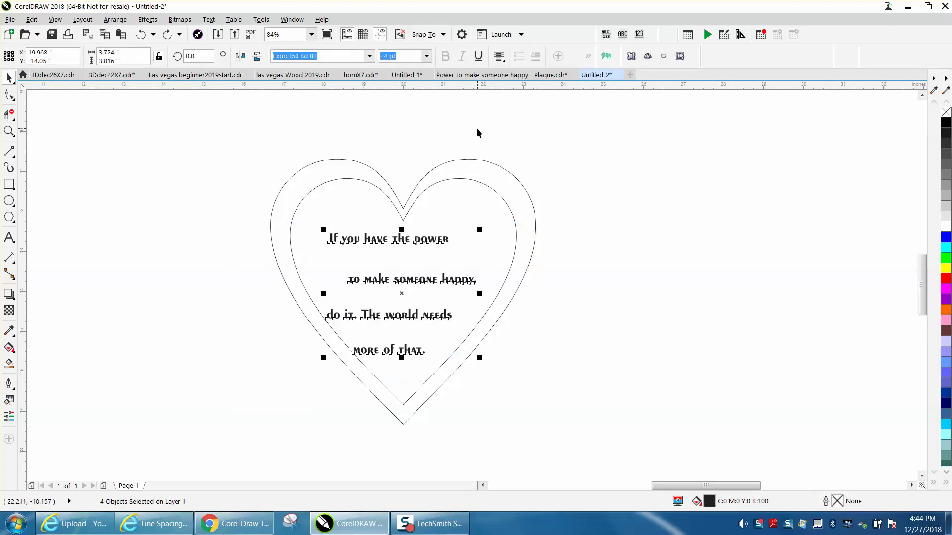
pyautogui.click(461, 129)
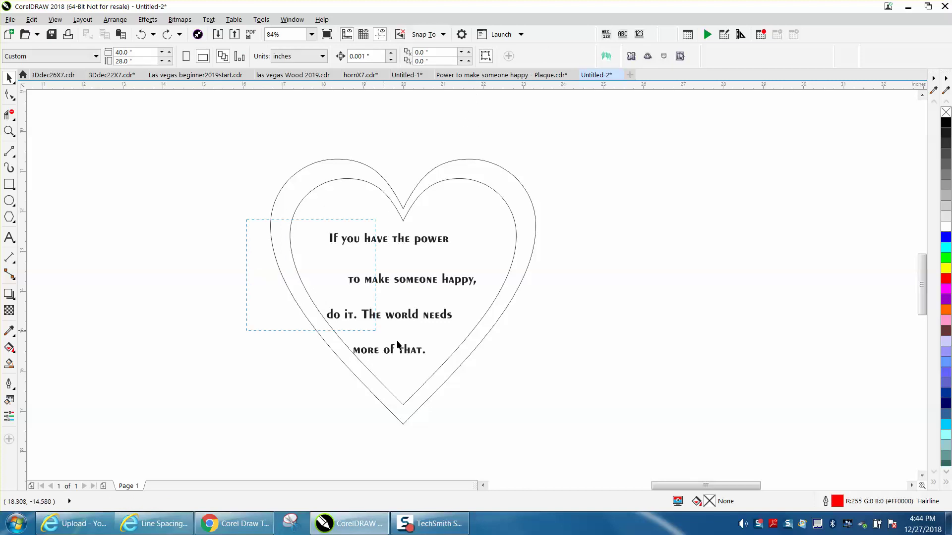
pyautogui.moveTo(537, 391); pyautogui.dragTo(538, 390)
# Apply Center text alignment to the four lines, then reselect them all.
pyautogui.click(499, 56)
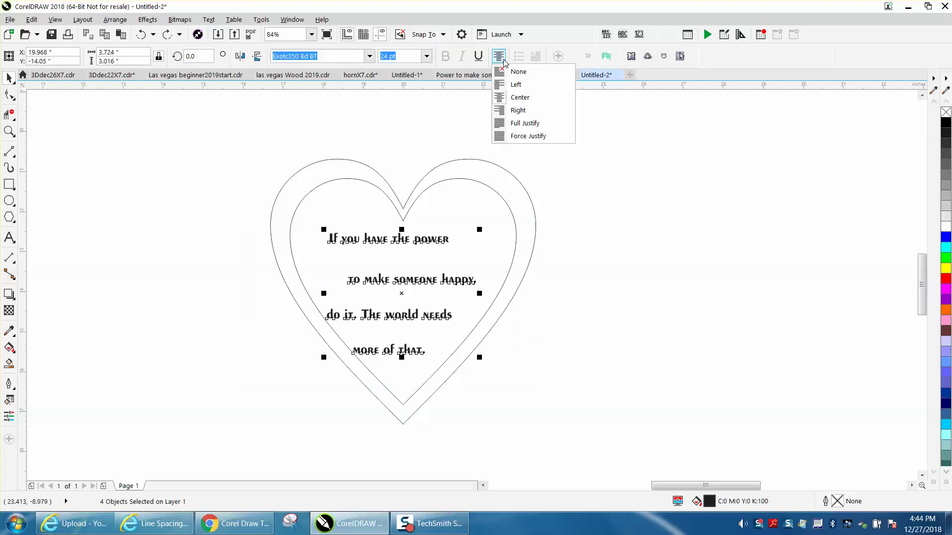
pyautogui.click(505, 98)
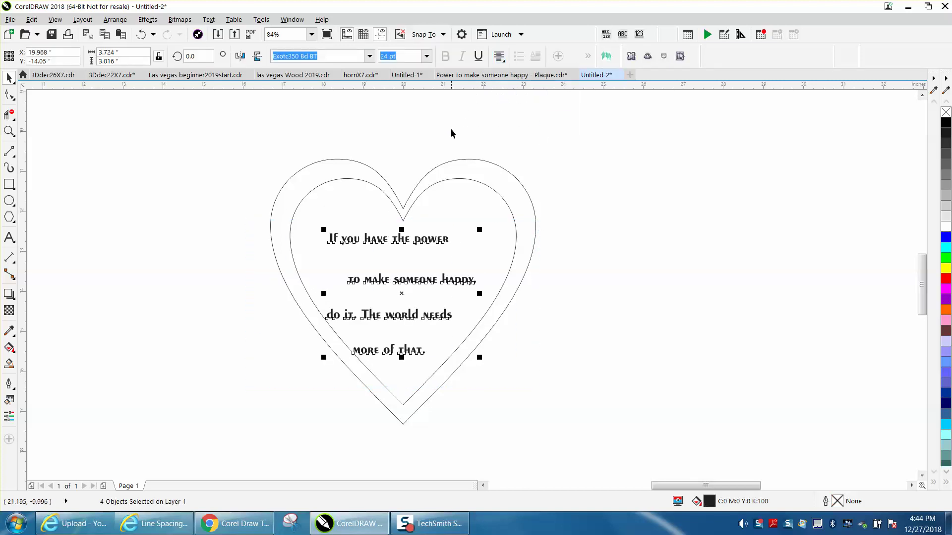
pyautogui.click(400, 249)
pyautogui.click(400, 239)
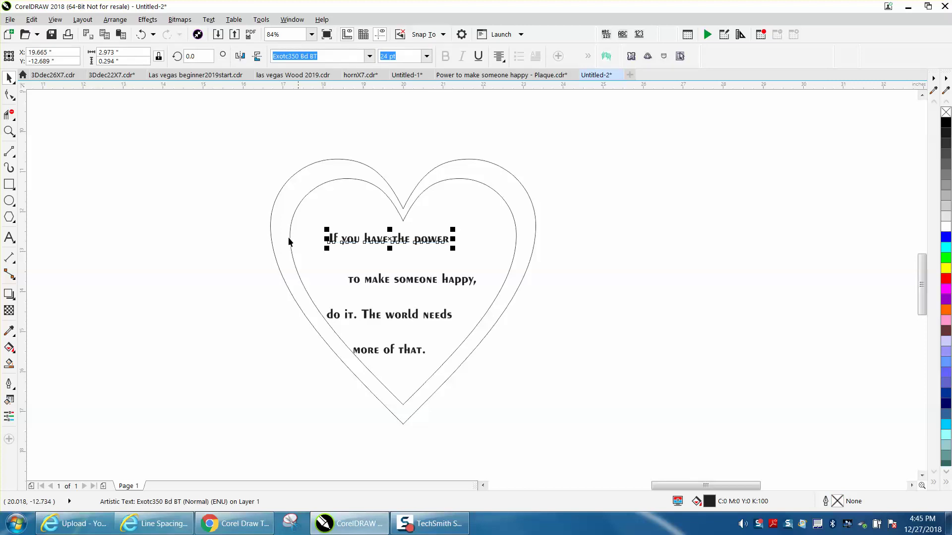
pyautogui.moveTo(256, 219); pyautogui.dragTo(450, 345)
# Use Align and Distribute to align the four text lines on a common horizontal centre.
pyautogui.moveTo(558, 391); pyautogui.dragTo(557, 392)
pyautogui.click(116, 20)
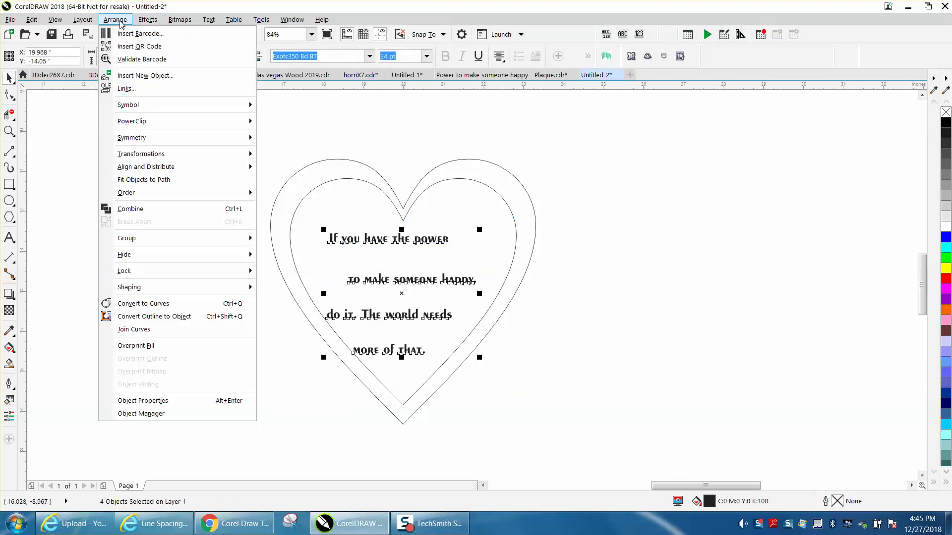
pyautogui.moveTo(151, 158)
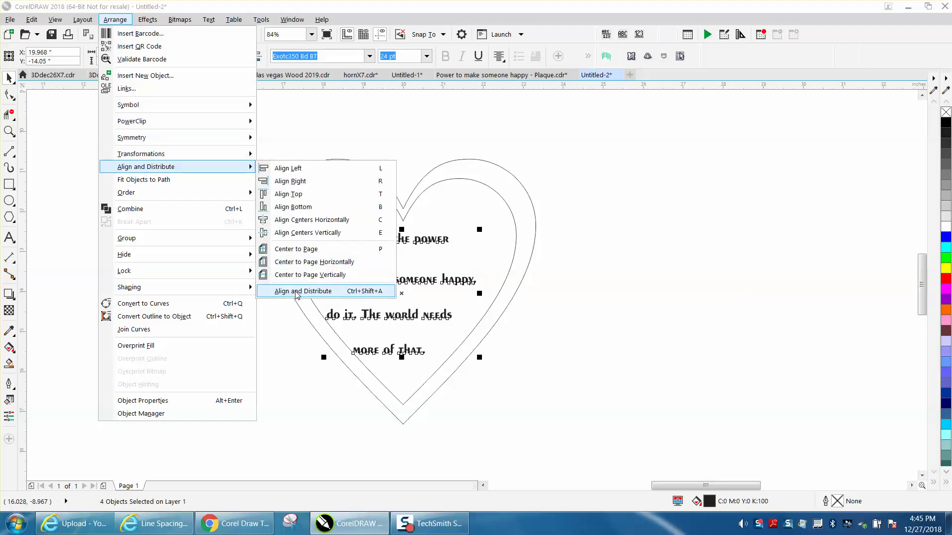
pyautogui.click(303, 292)
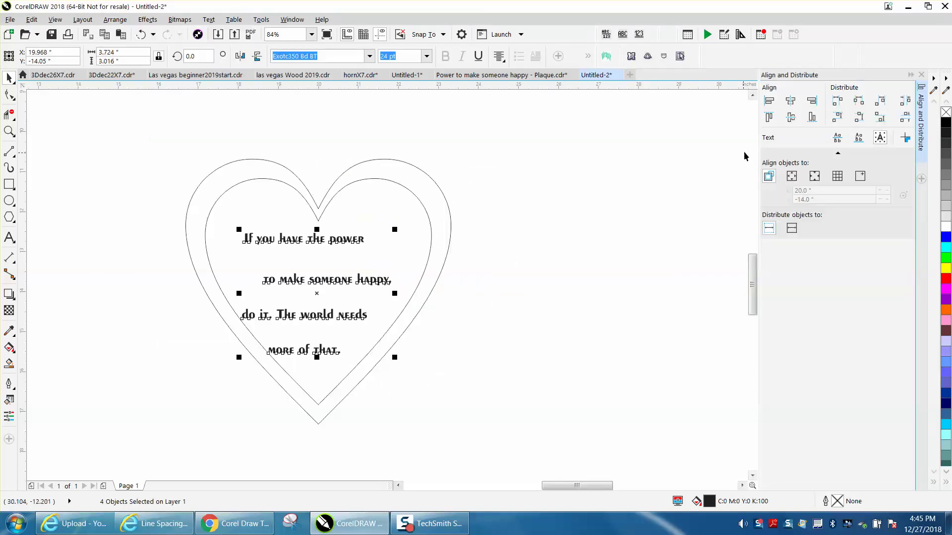
pyautogui.click(791, 103)
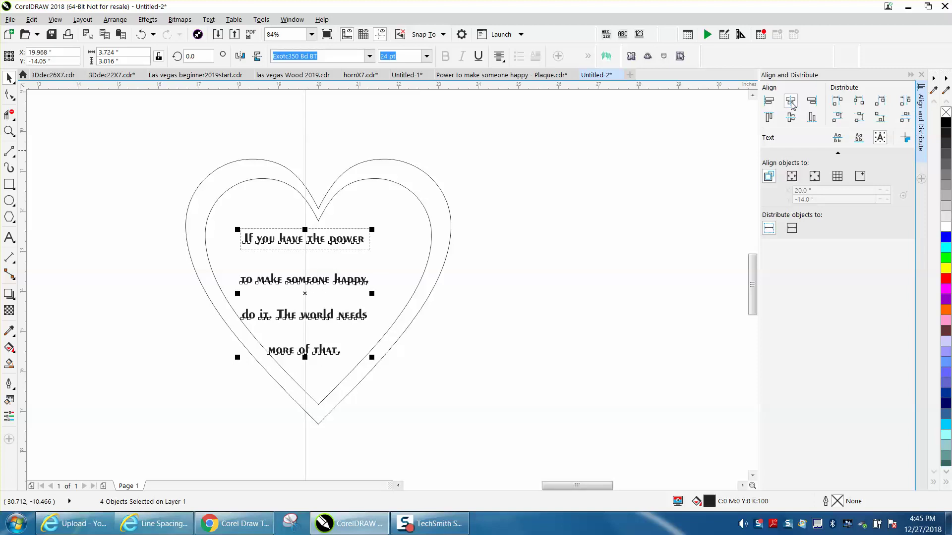
pyautogui.click(474, 301)
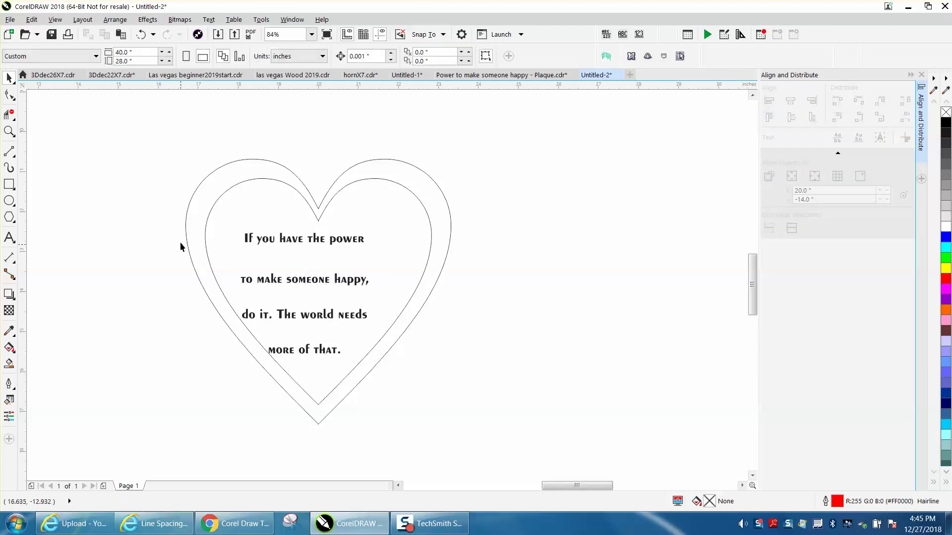
# Group the four text lines with Ctrl+G and centre the group on the page with P.
pyautogui.moveTo(166, 214); pyautogui.dragTo(276, 317)
pyautogui.moveTo(454, 388); pyautogui.dragTo(458, 393)
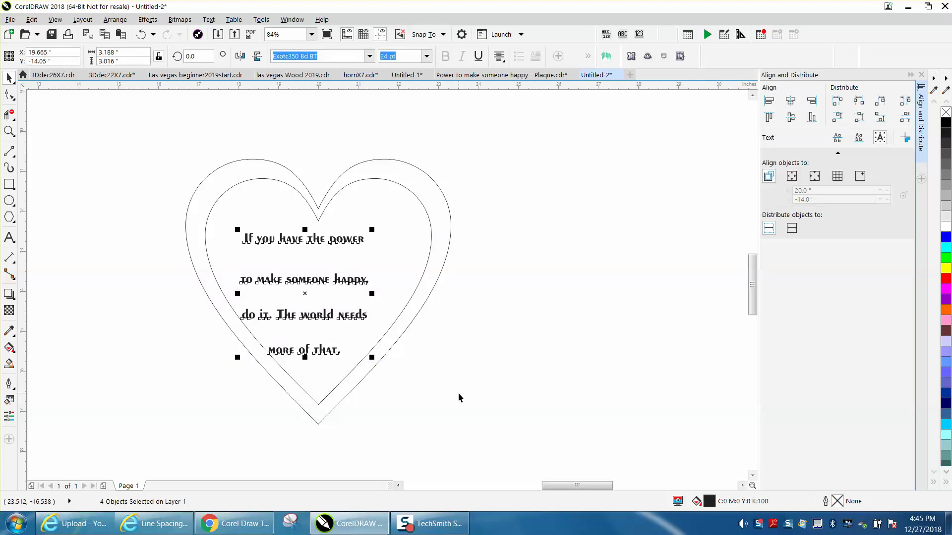
pyautogui.hotkey('ctrl', 'g')
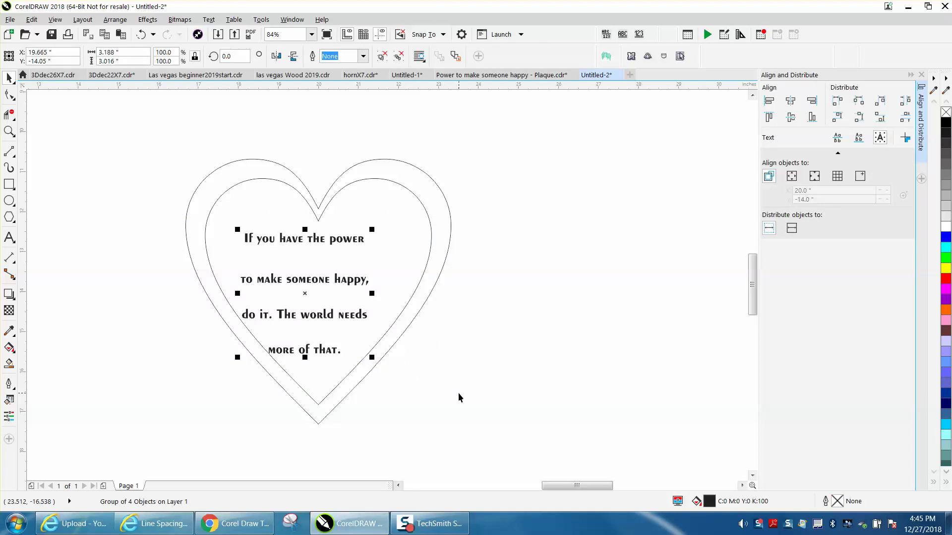
pyautogui.press('p')
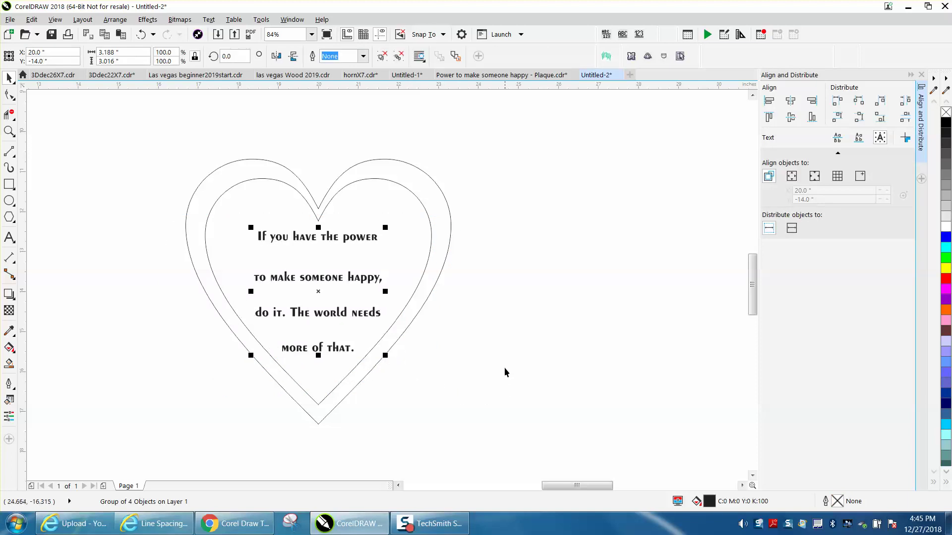
pyautogui.click(504, 367)
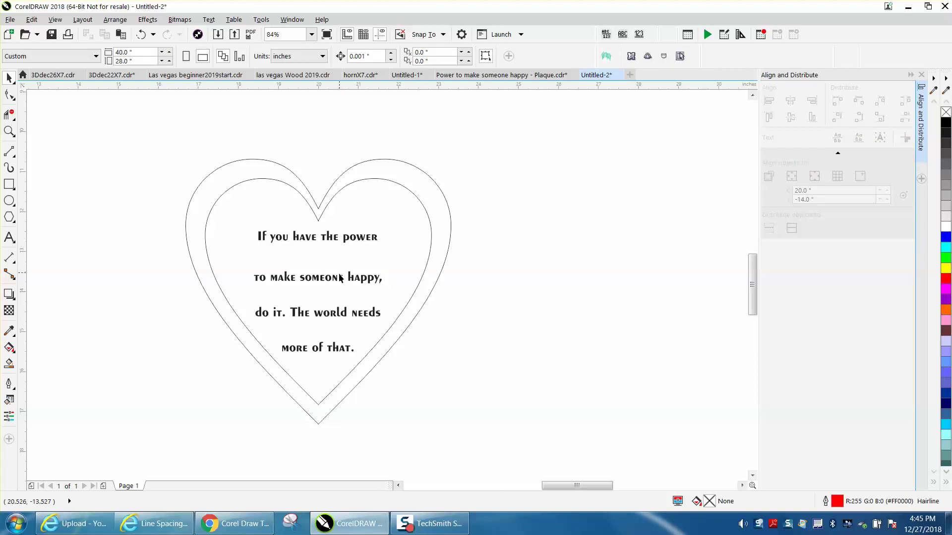
pyautogui.moveTo(158, 219); pyautogui.dragTo(475, 378)
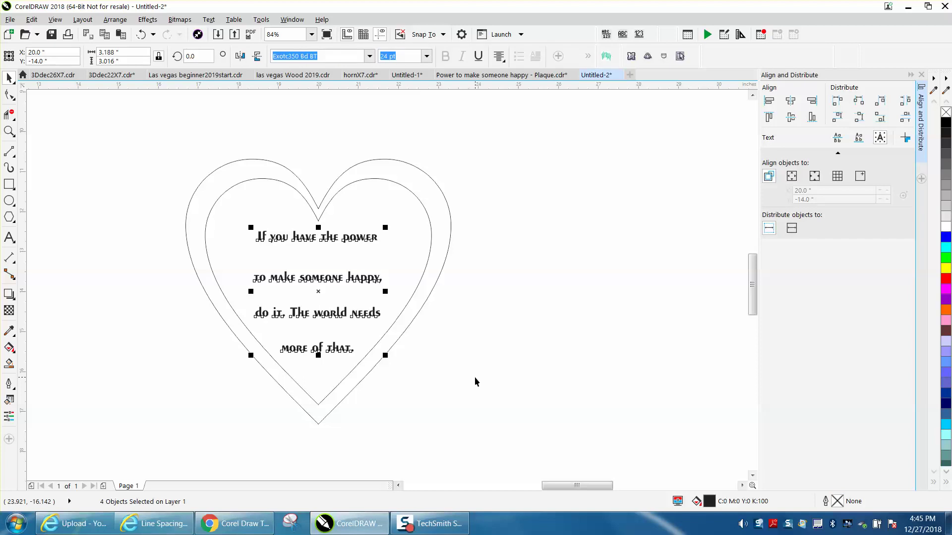
# Distribute the four selected text lines evenly by their vertical centres.
pyautogui.click(475, 377)
pyautogui.click(372, 240)
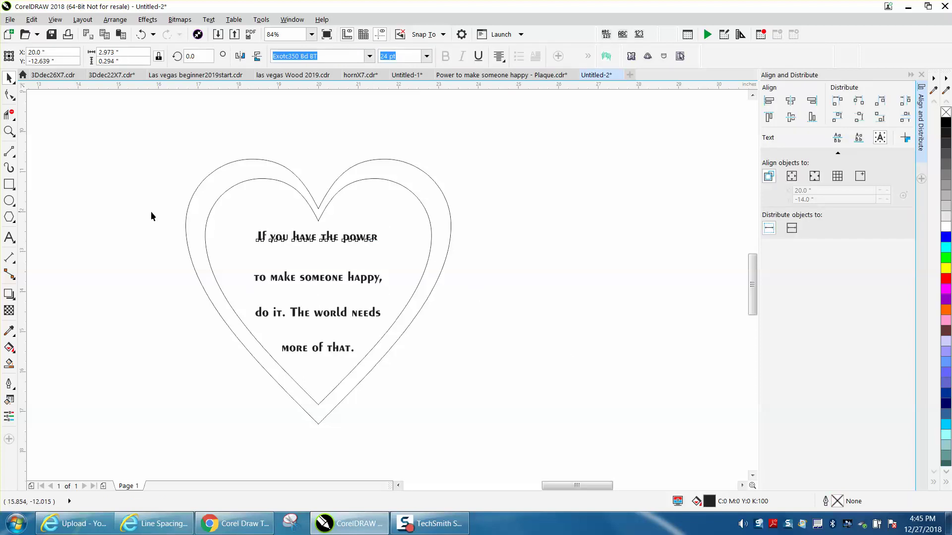
pyautogui.click(248, 224)
pyautogui.click(266, 240)
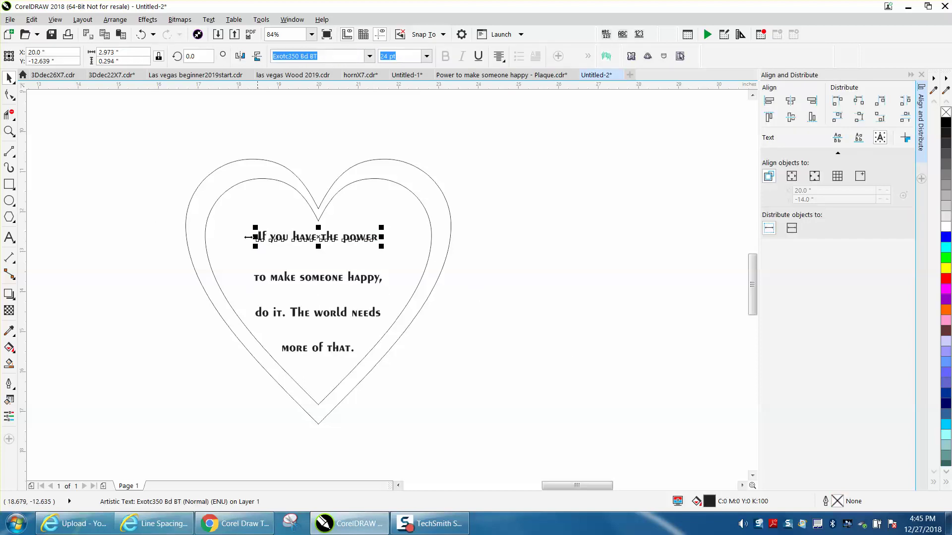
pyautogui.moveTo(162, 213); pyautogui.dragTo(454, 387)
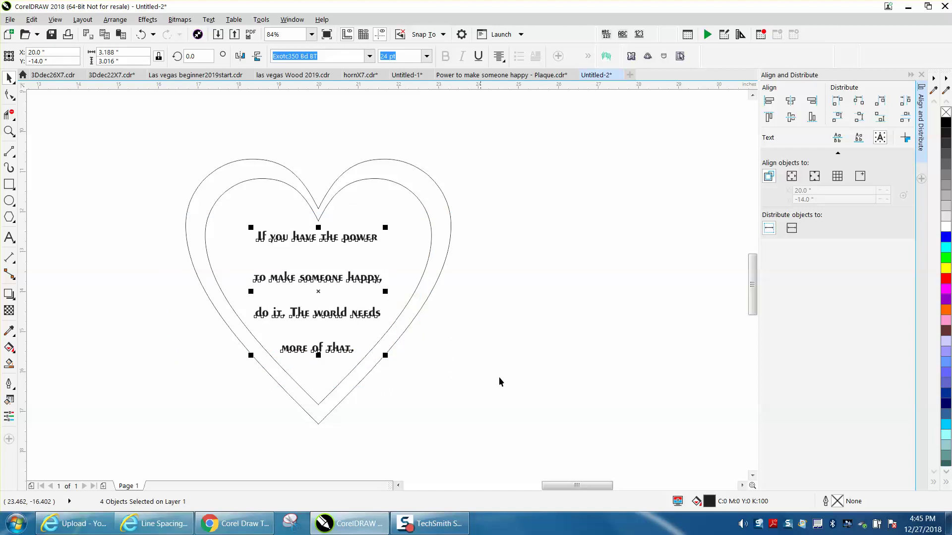
pyautogui.click(858, 118)
pyautogui.click(672, 250)
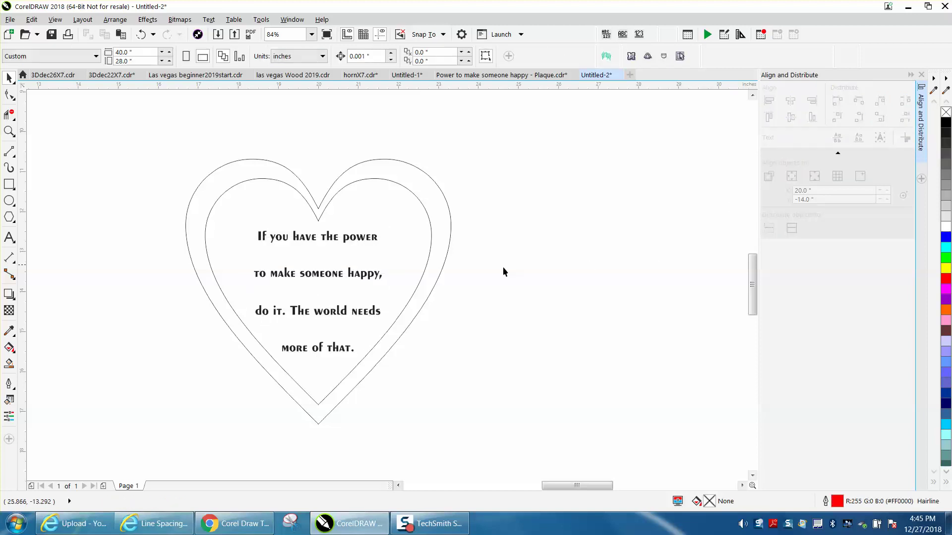
# Select the inner heart outline beneath the text, past the outer heart.
pyautogui.click(9, 131)
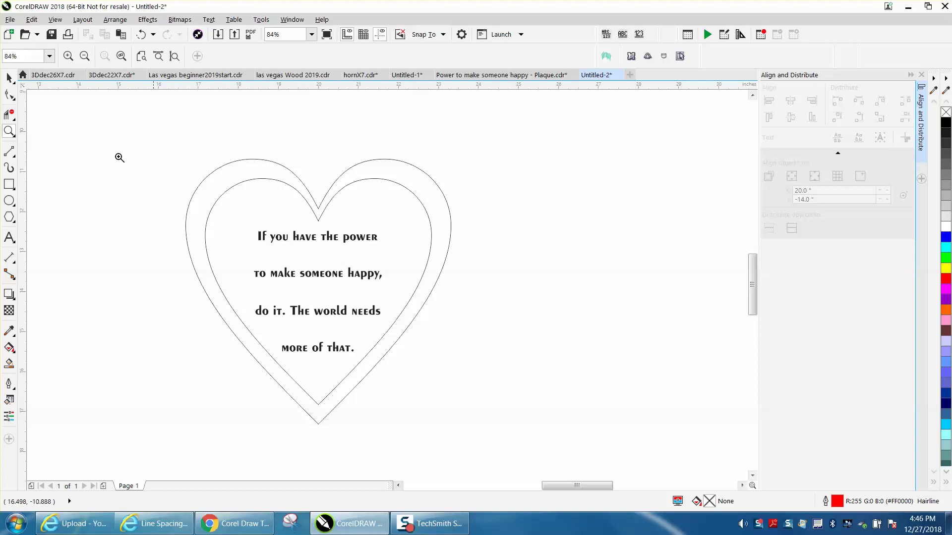
pyautogui.click(9, 78)
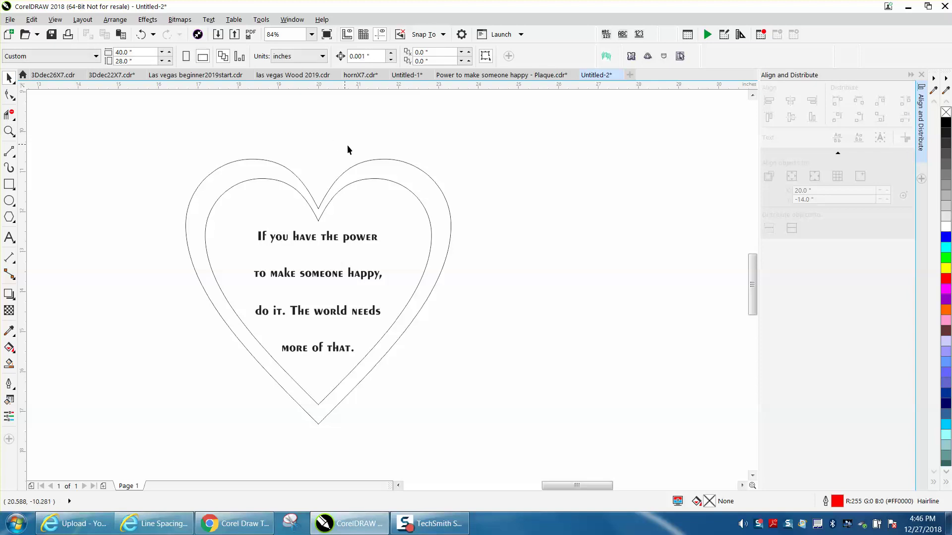
pyautogui.click(376, 159)
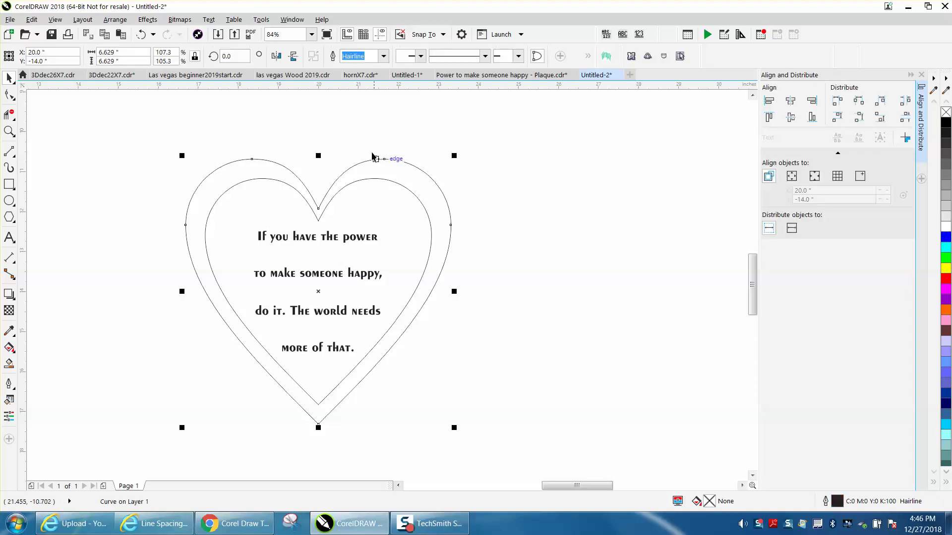
pyautogui.click(379, 165)
pyautogui.click(382, 179)
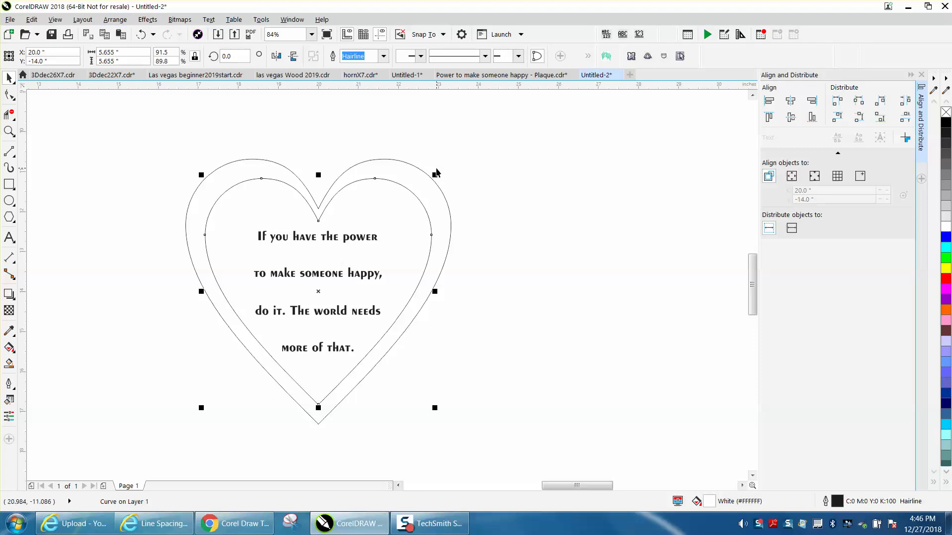
pyautogui.click(112, 21)
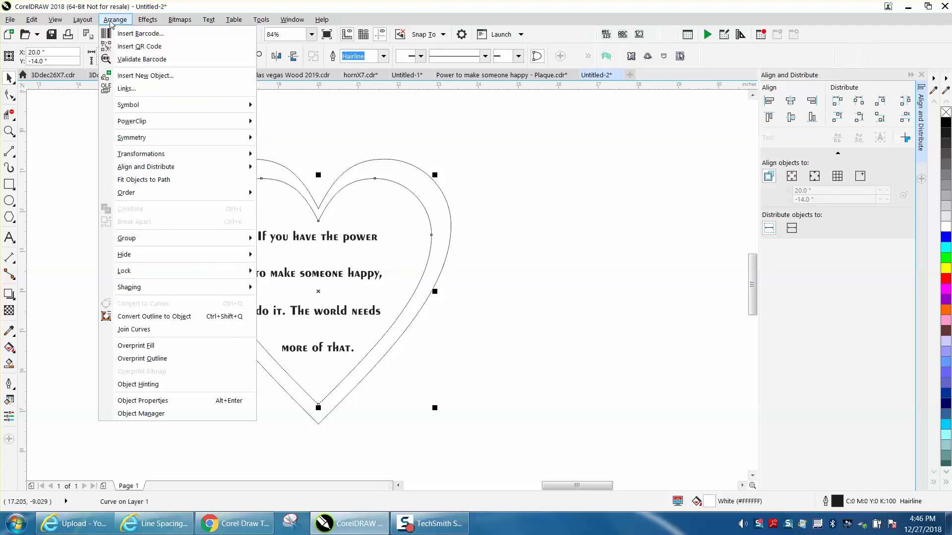
# Add a one-step 0.25" outside contour to the inner heart, with no fill and a black outline.
pyautogui.click(181, 102)
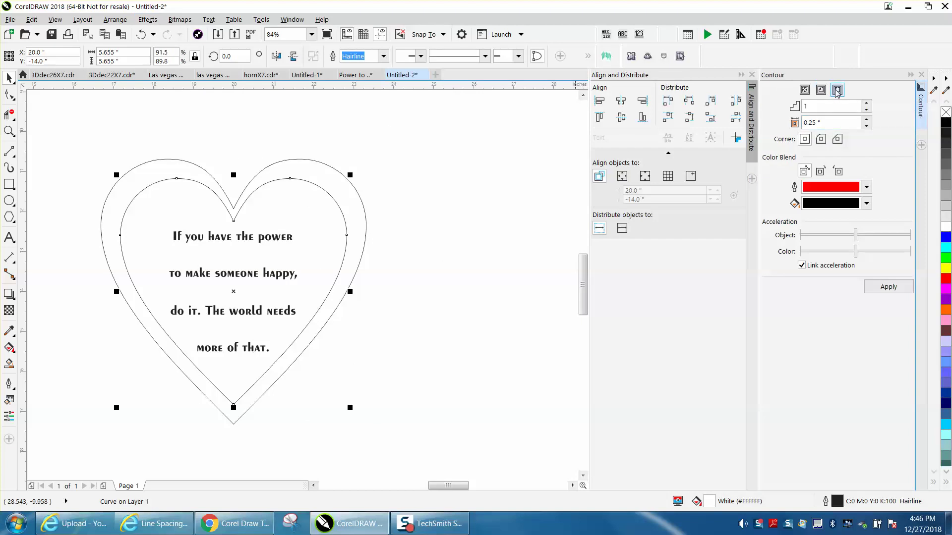
pyautogui.click(887, 286)
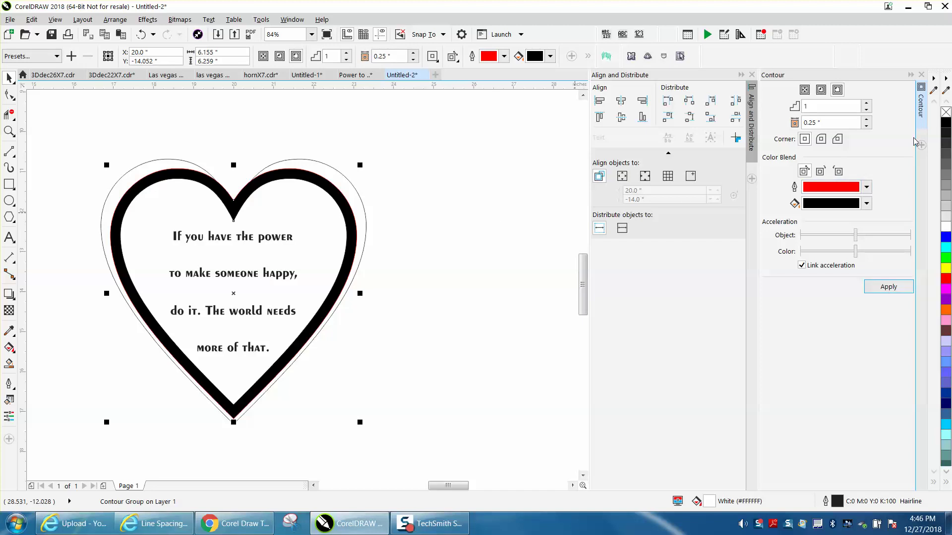
pyautogui.rightClick(945, 113)
pyautogui.click(945, 112)
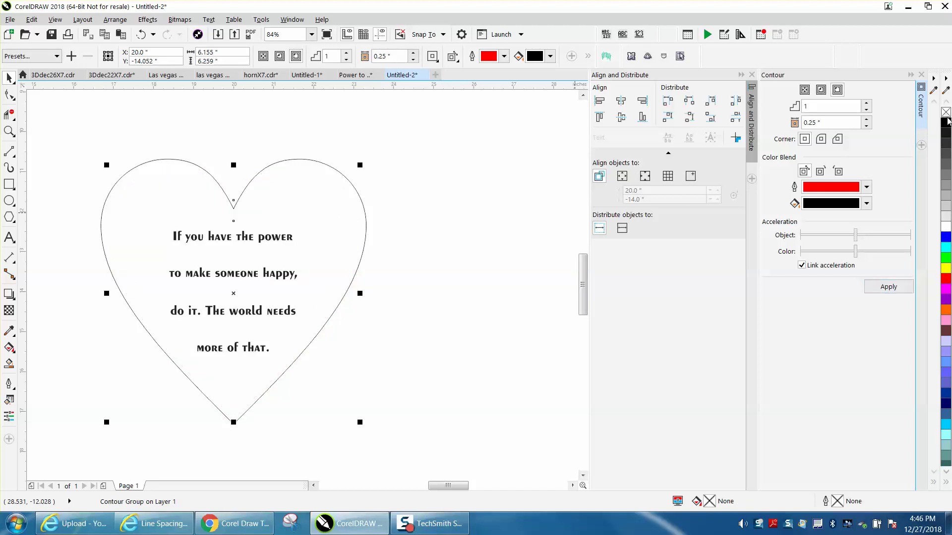
pyautogui.rightClick(946, 122)
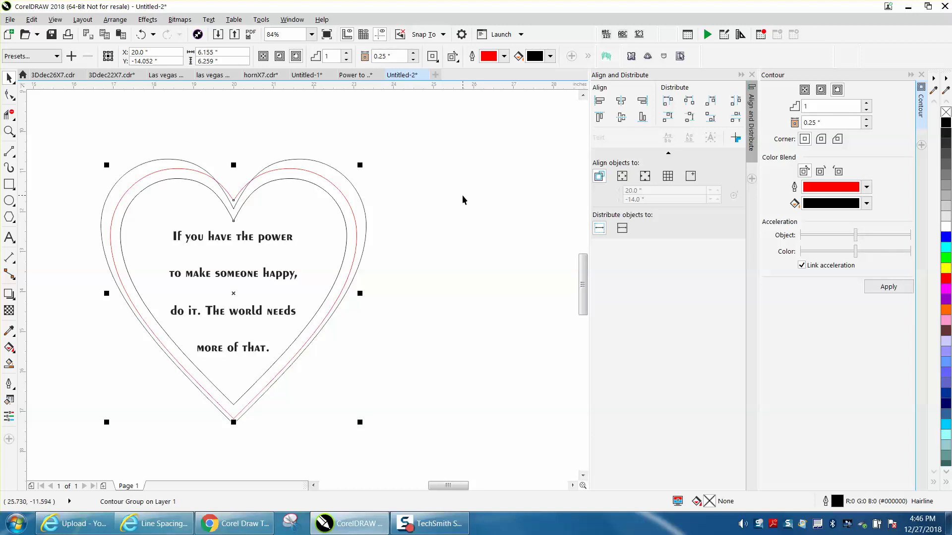
# Break the contour group apart and delete the original outer heart.
pyautogui.click(115, 20)
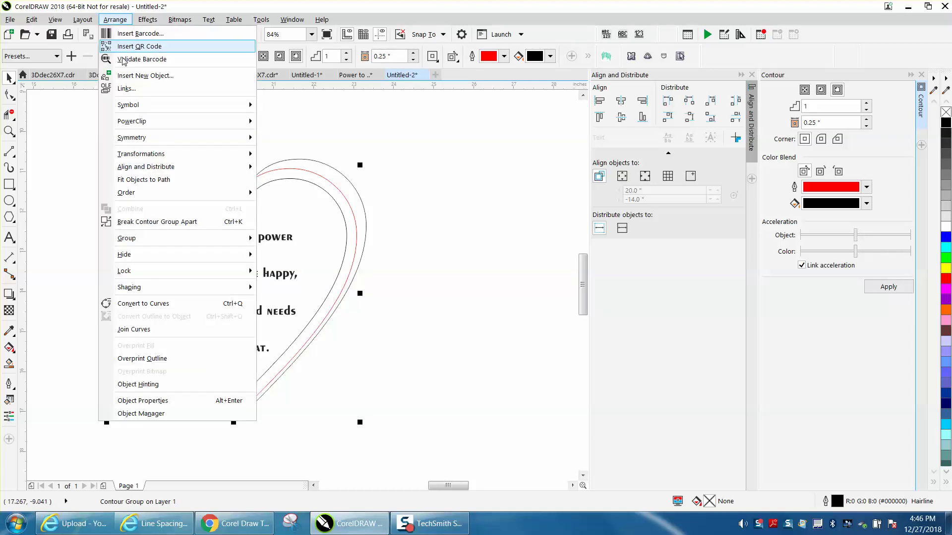
pyautogui.click(165, 222)
pyautogui.click(242, 150)
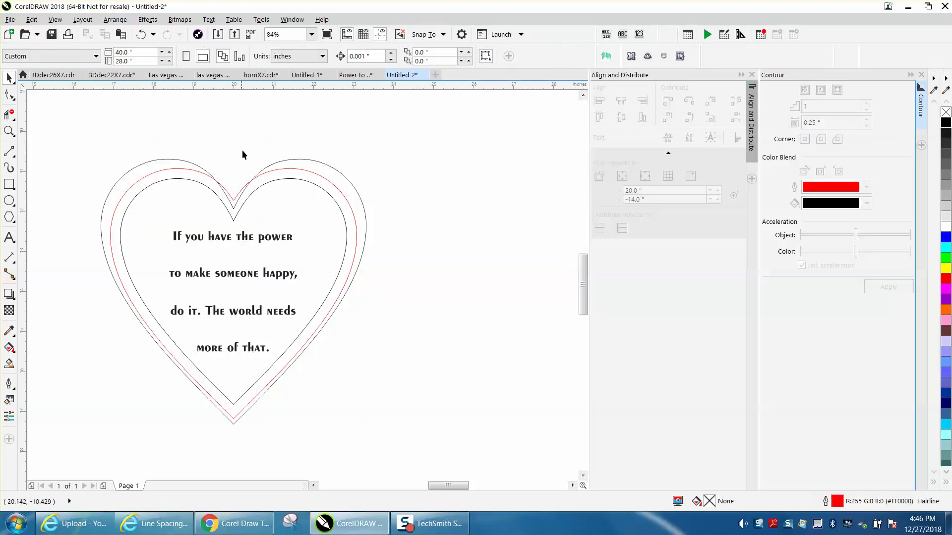
pyautogui.click(235, 208)
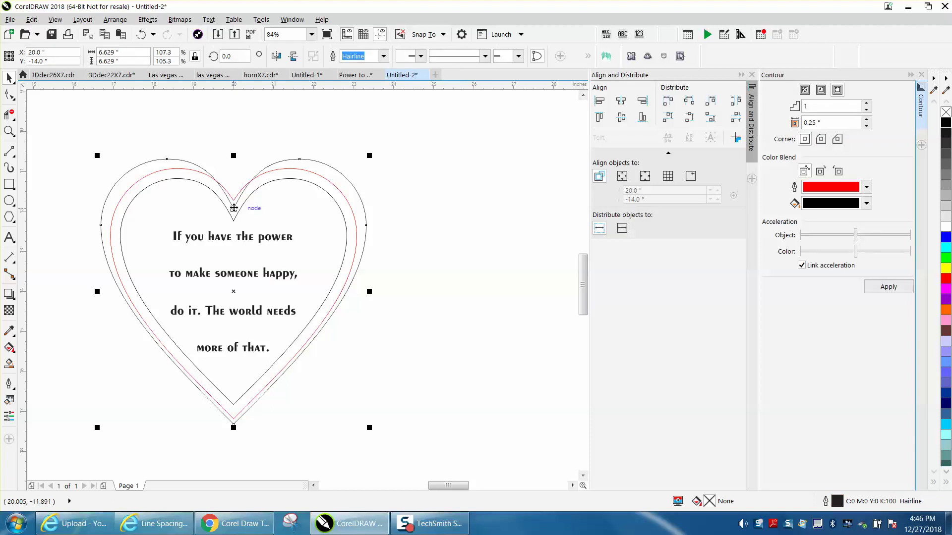
pyautogui.press('Delete')
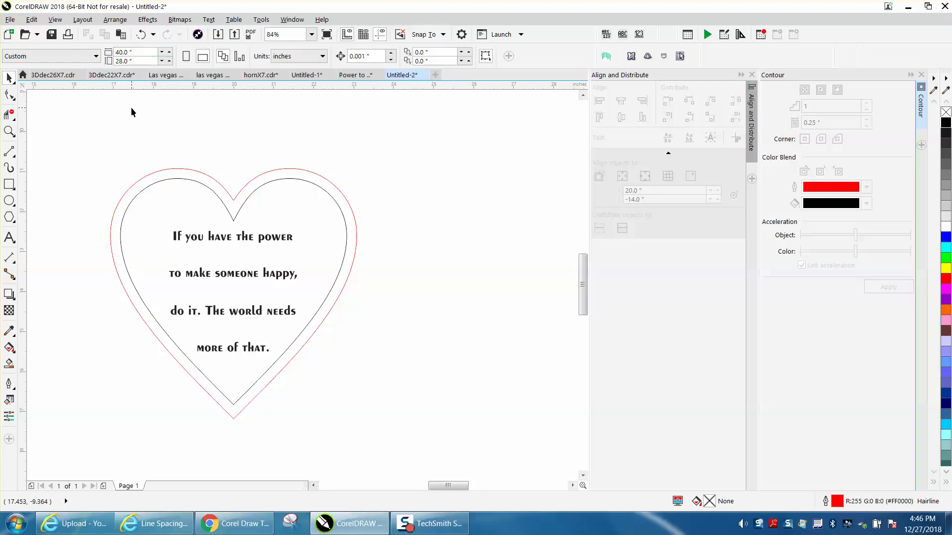
# Undo back to the original double-outline heart with its text.
pyautogui.click(140, 34)
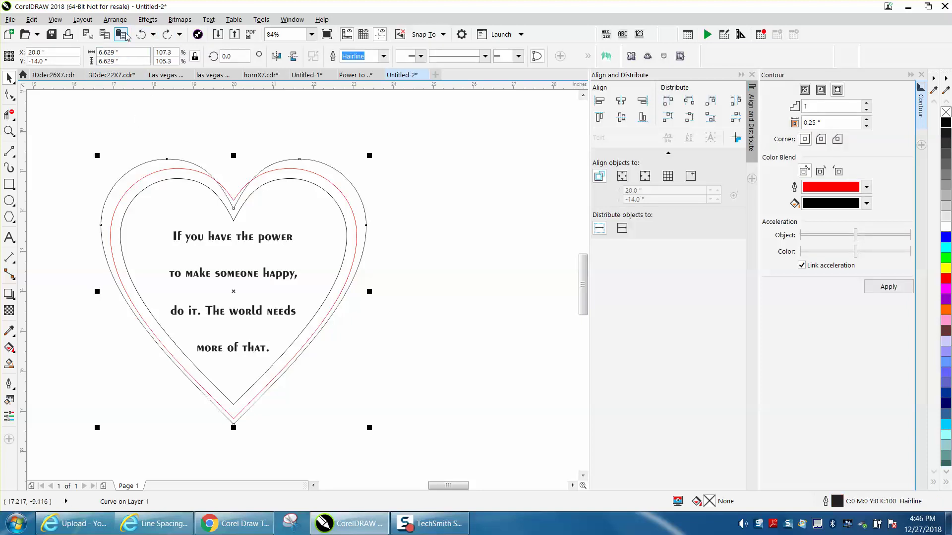
pyautogui.click(142, 35)
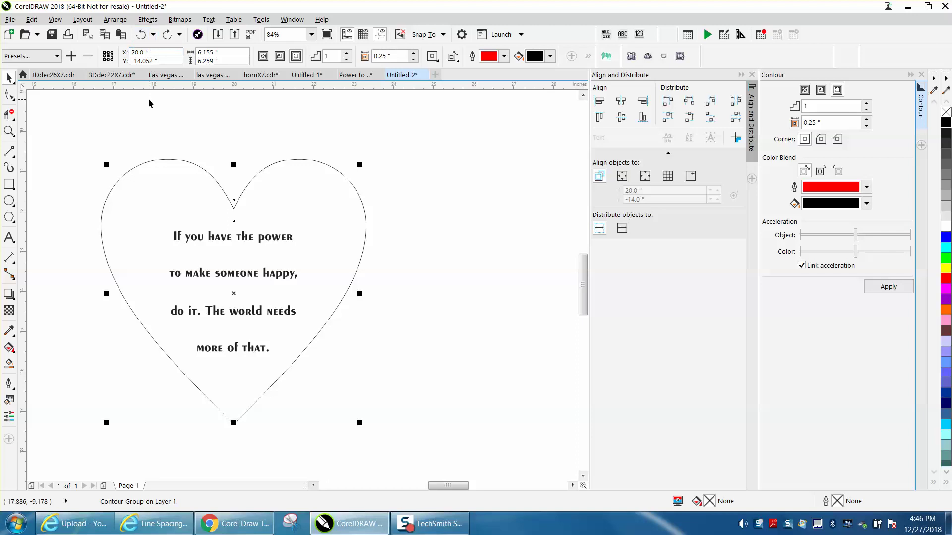
pyautogui.click(142, 36)
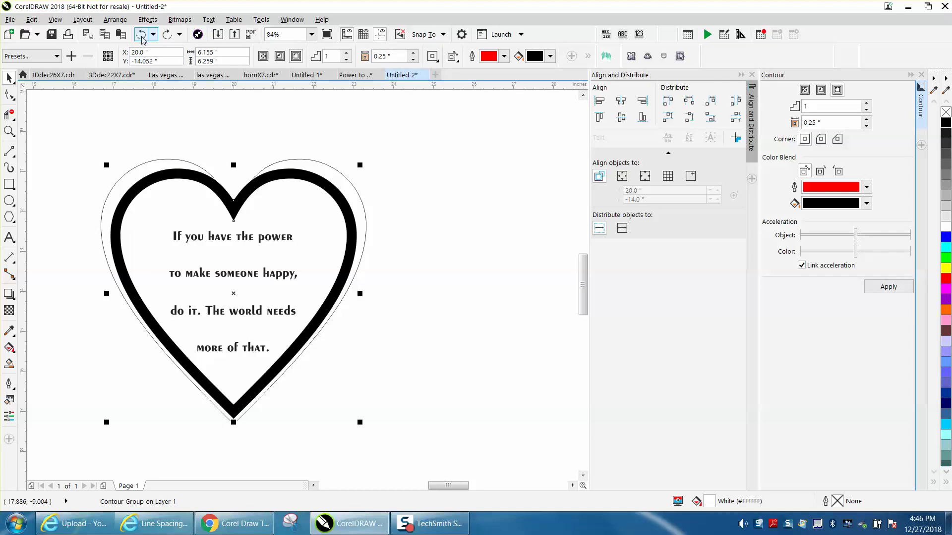
pyautogui.click(142, 37)
pyautogui.click(142, 37)
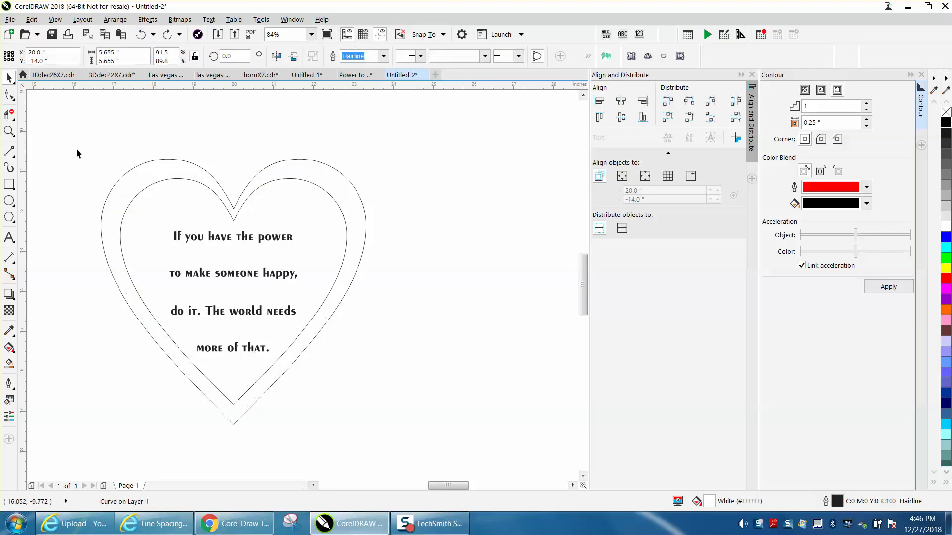
# Place a copy of the whole heart plaque to the right, then draw a rectangle over the left heart's top.
pyautogui.moveTo(76, 128); pyautogui.dragTo(448, 448)
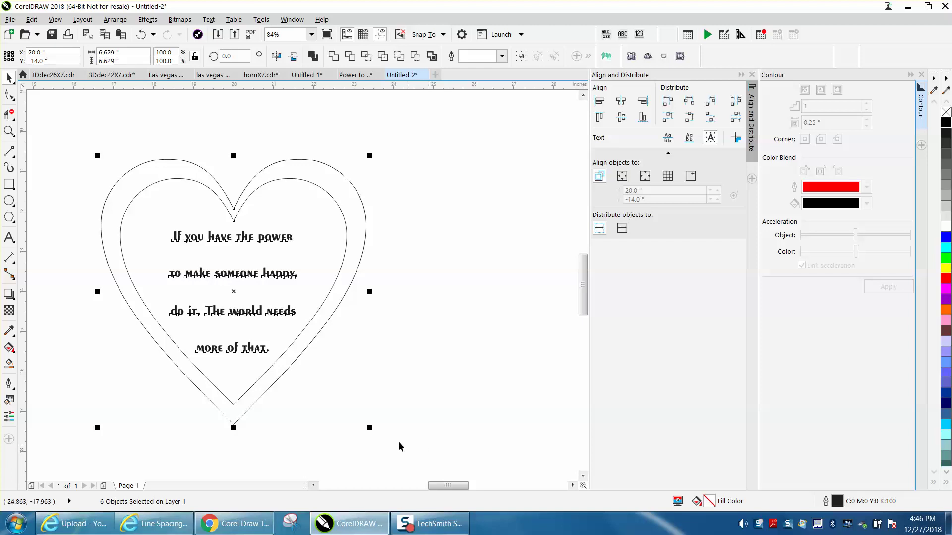
pyautogui.moveTo(236, 291); pyautogui.dragTo(457, 299)
pyautogui.click(751, 75)
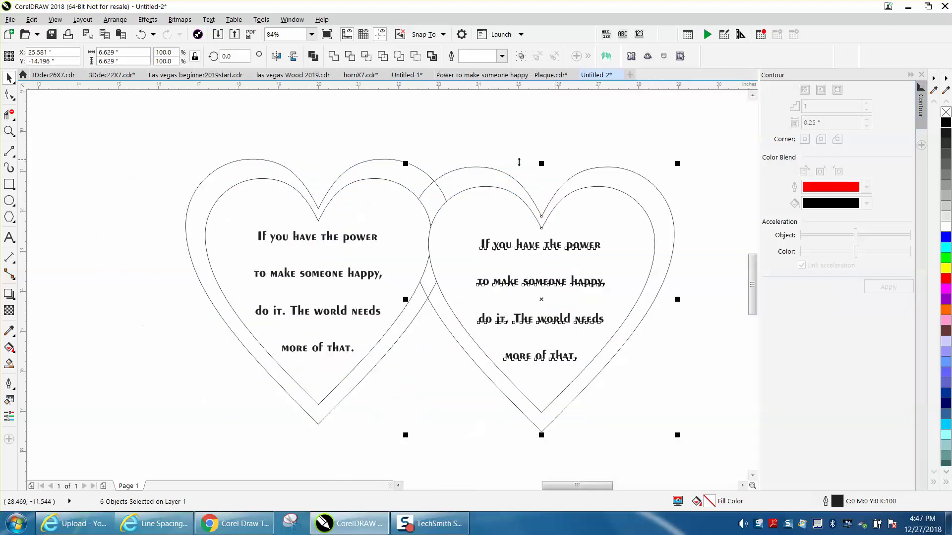
pyautogui.moveTo(442, 262); pyautogui.dragTo(720, 439)
pyautogui.moveTo(532, 272); pyautogui.dragTo(587, 270)
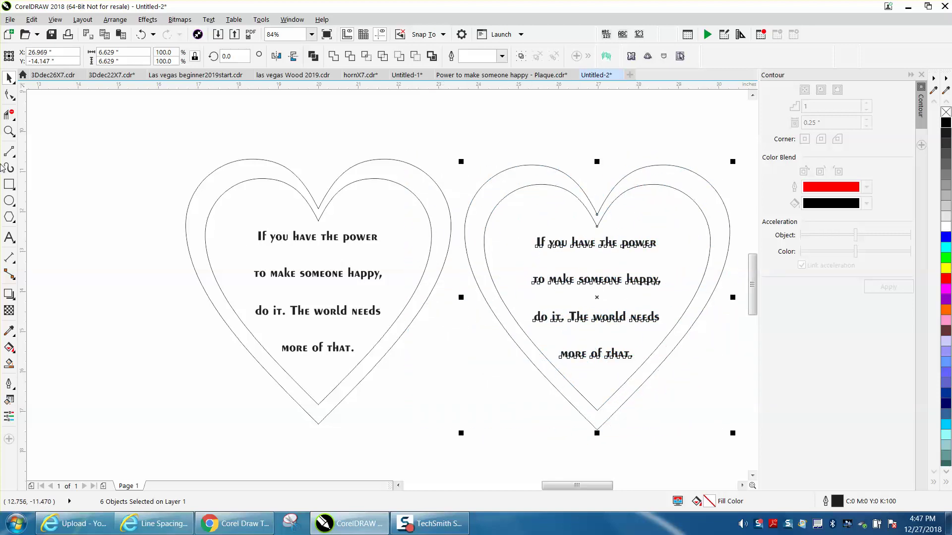
pyautogui.click(9, 184)
pyautogui.moveTo(157, 161); pyautogui.dragTo(398, 283)
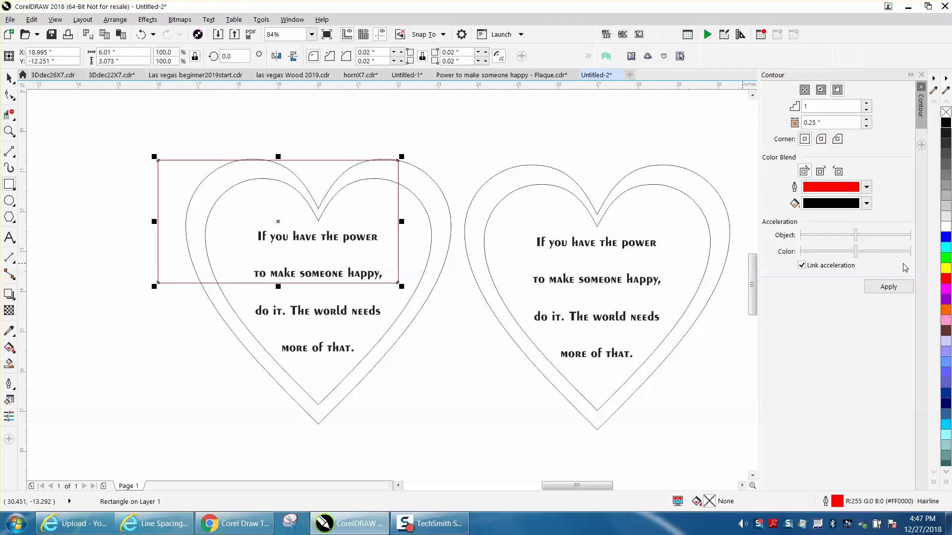
# Fill the new rectangle yellow, then delete it.
pyautogui.click(943, 268)
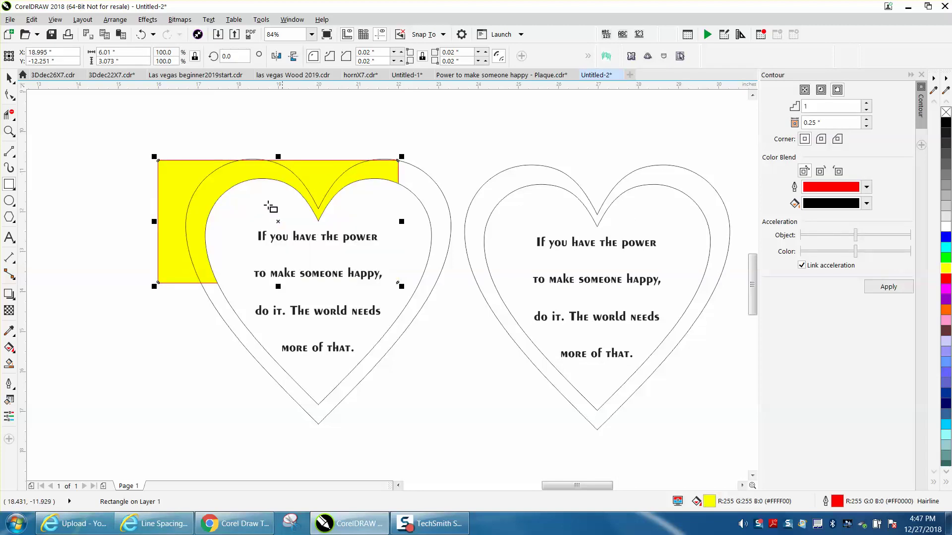
pyautogui.click(9, 78)
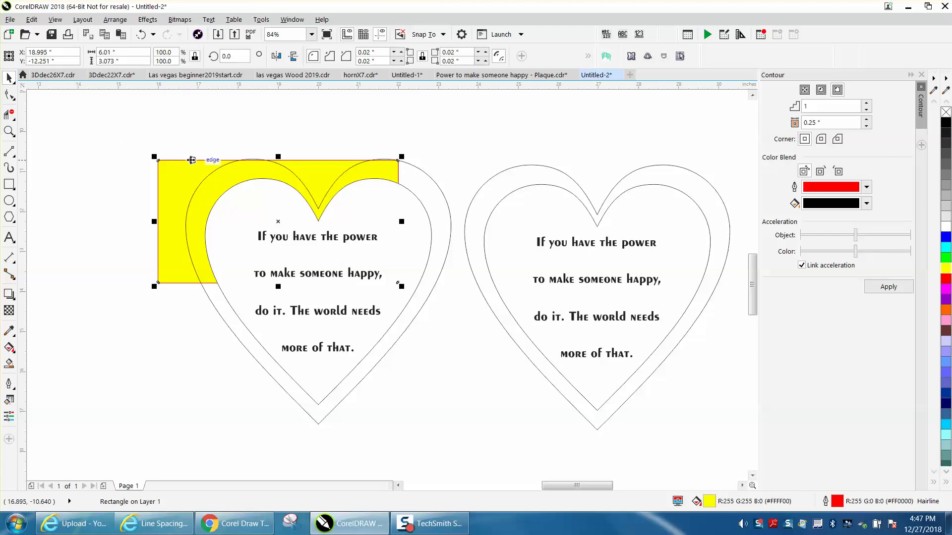
pyautogui.moveTo(182, 165); pyautogui.dragTo(182, 165)
pyautogui.press('Delete')
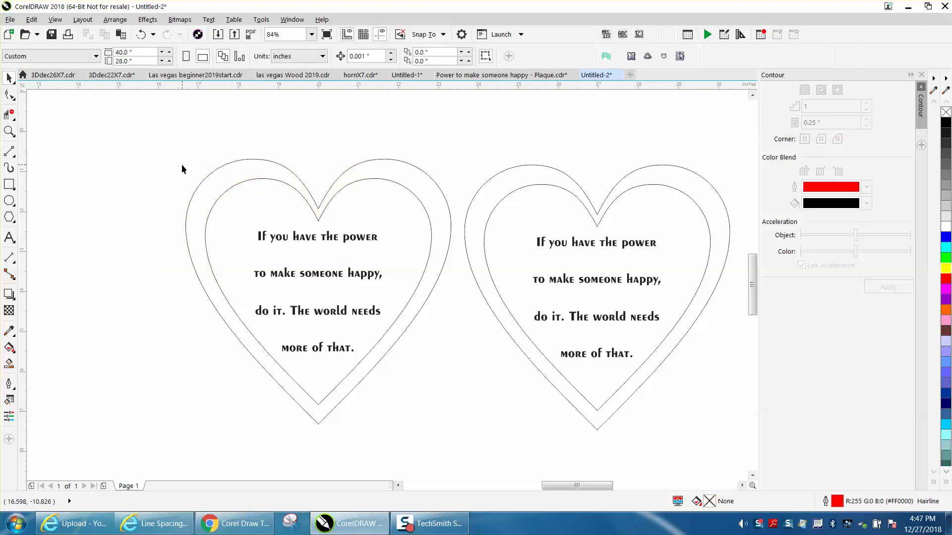
# Set the left inner heart to no fill in the Edit Fill dialog.
pyautogui.click(229, 198)
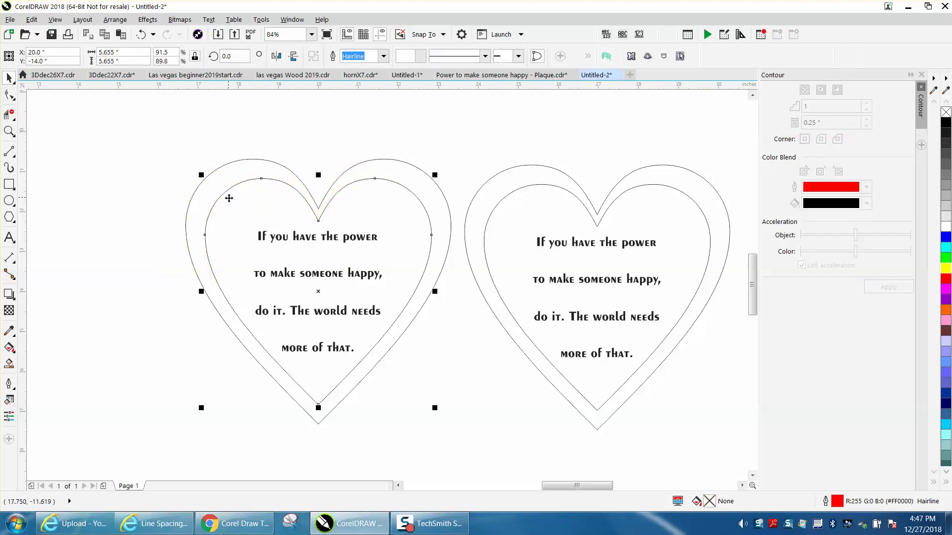
pyautogui.doubleClick(709, 502)
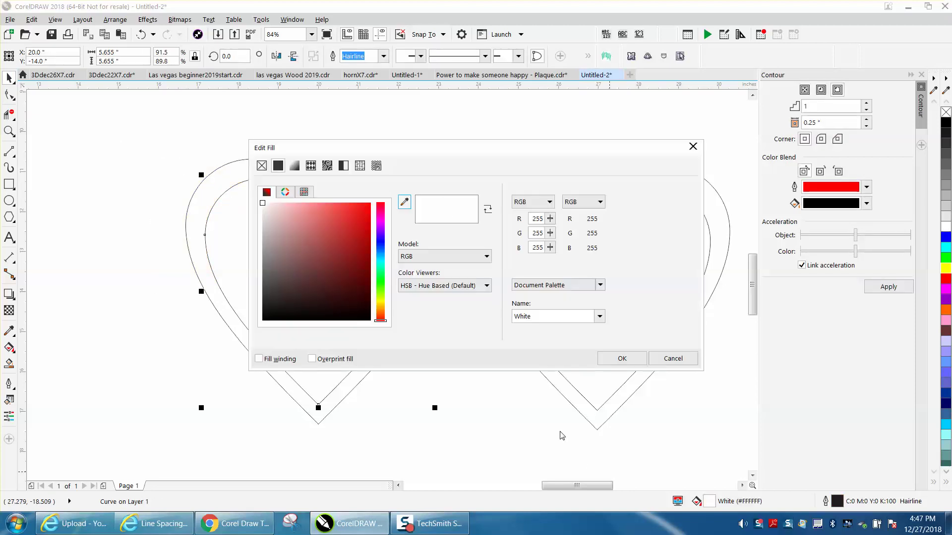
pyautogui.click(262, 166)
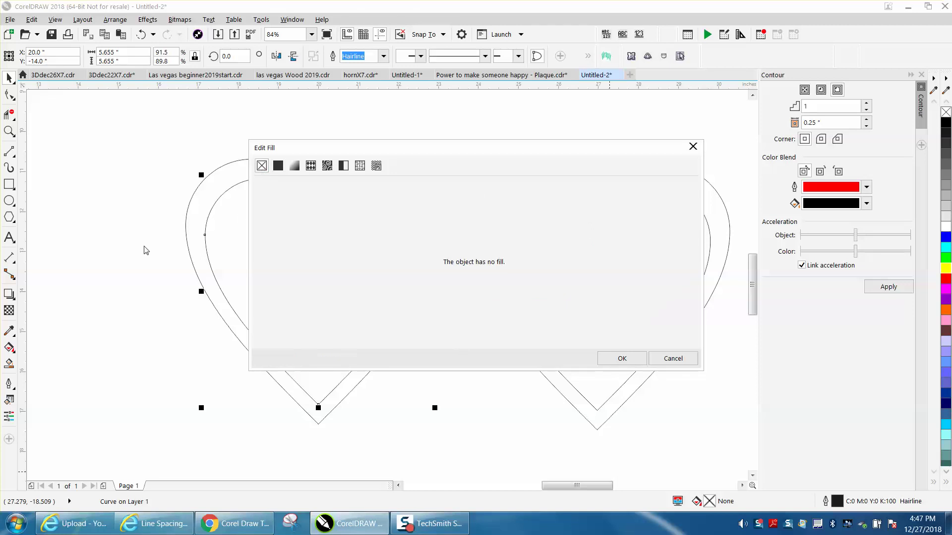
pyautogui.click(623, 360)
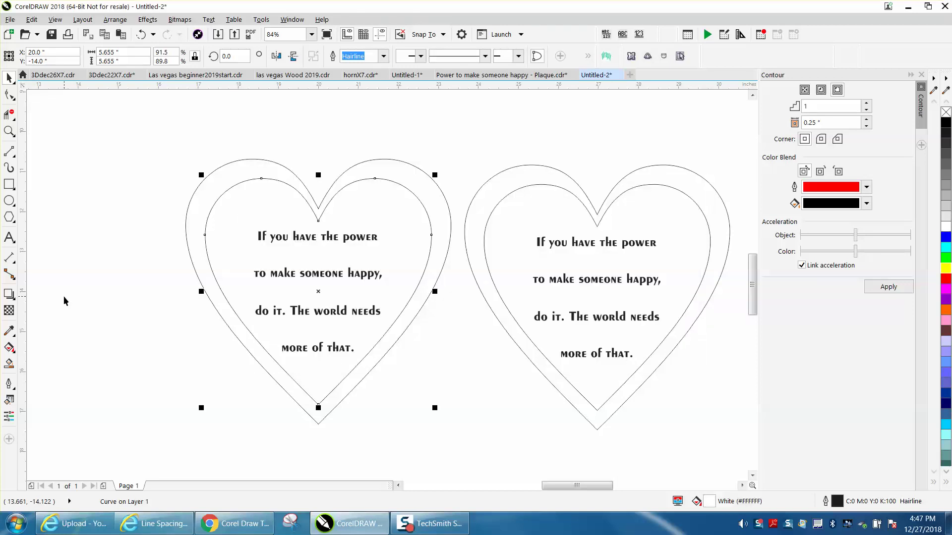
pyautogui.click(245, 272)
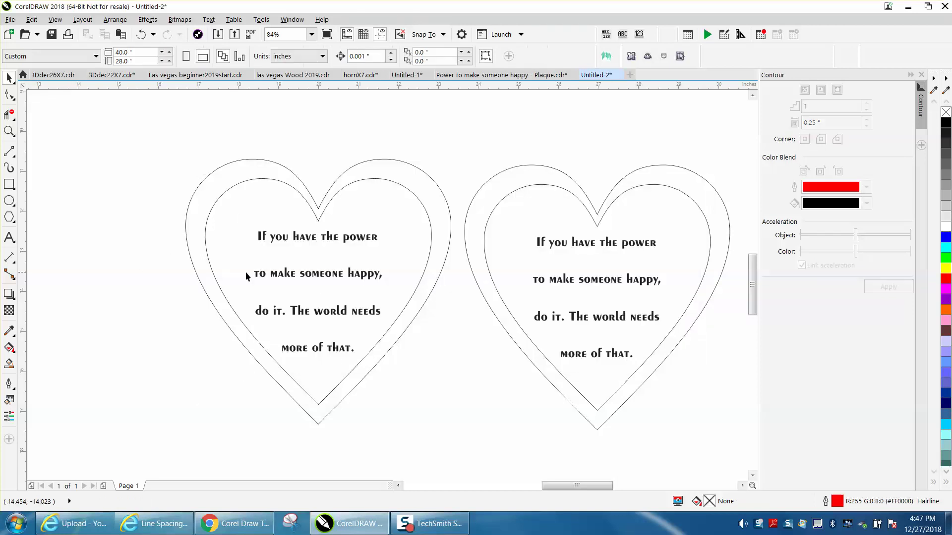
# Apply the 0.25" outside contour to the left inner heart with a black outline and no fill.
pyautogui.click(400, 184)
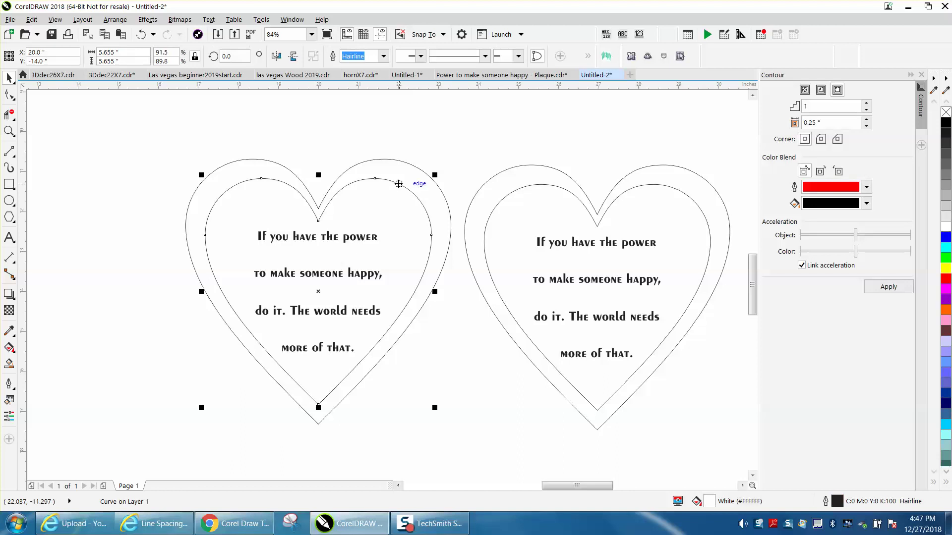
pyautogui.click(888, 287)
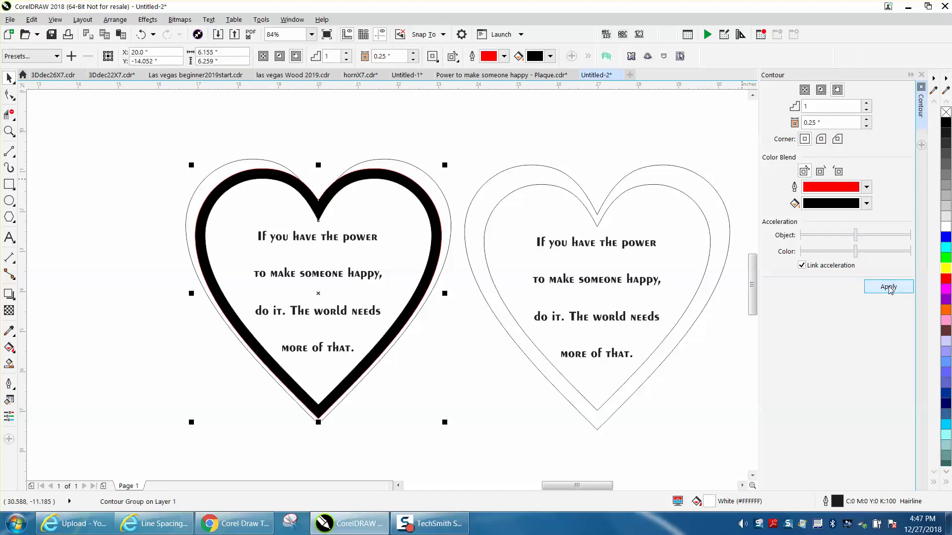
pyautogui.rightClick(945, 113)
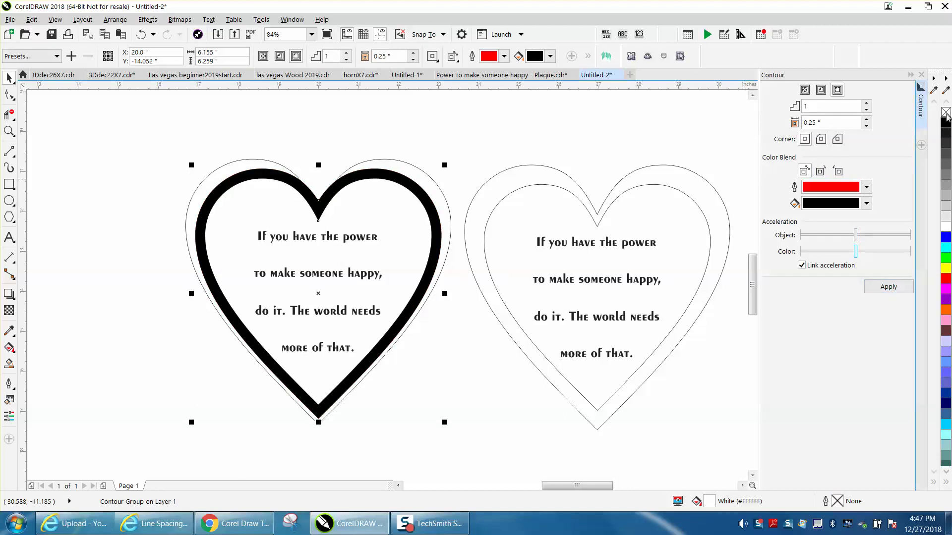
pyautogui.click(945, 123)
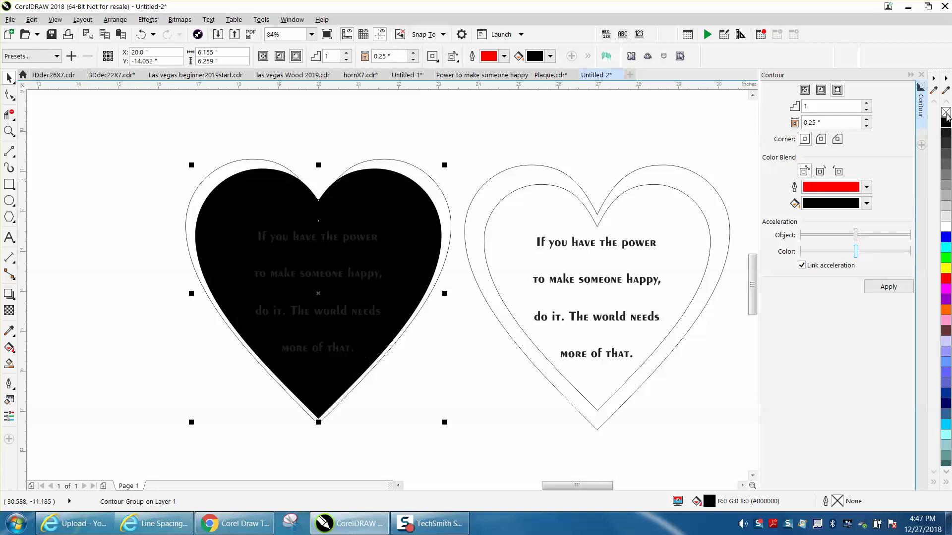
pyautogui.click(945, 113)
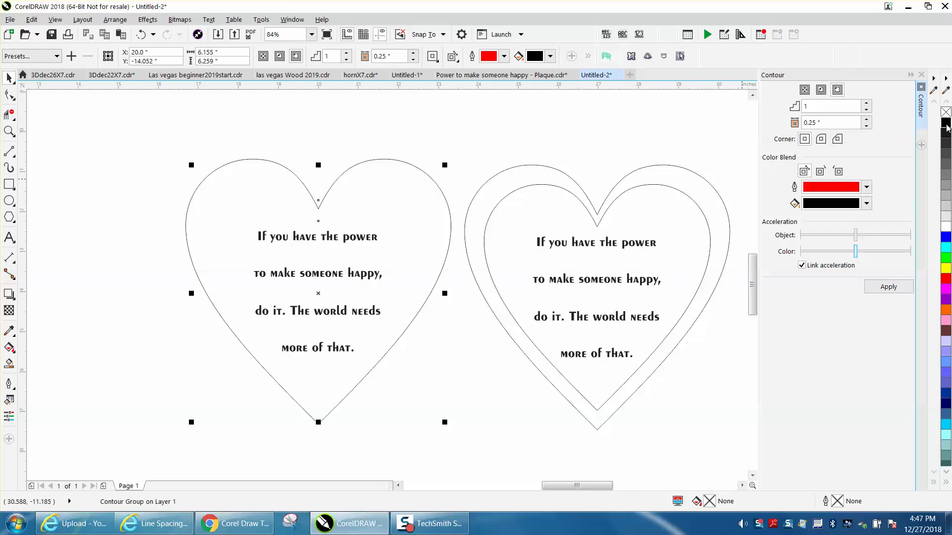
pyautogui.rightClick(945, 123)
# Break the contour group apart and delete the left design's original outer heart.
pyautogui.click(115, 20)
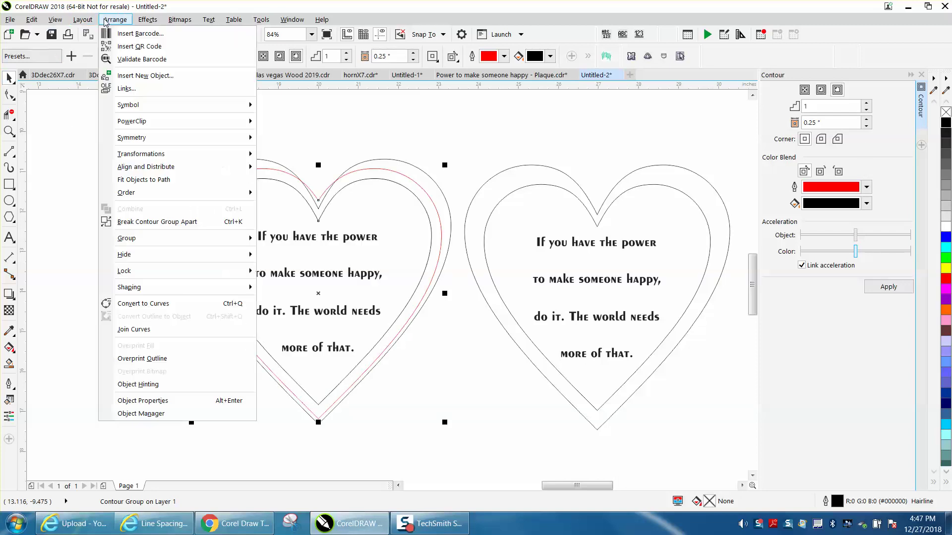
pyautogui.click(148, 223)
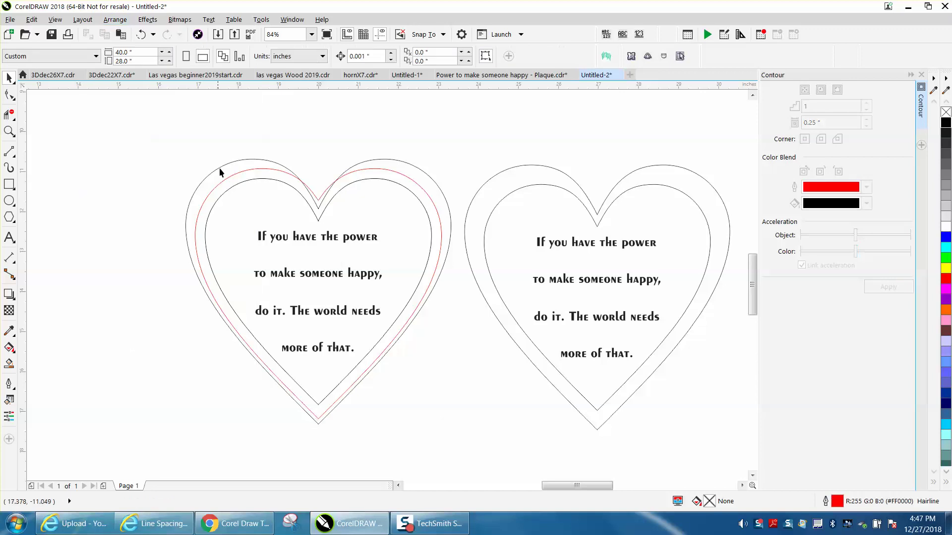
pyautogui.click(319, 206)
pyautogui.press('Delete')
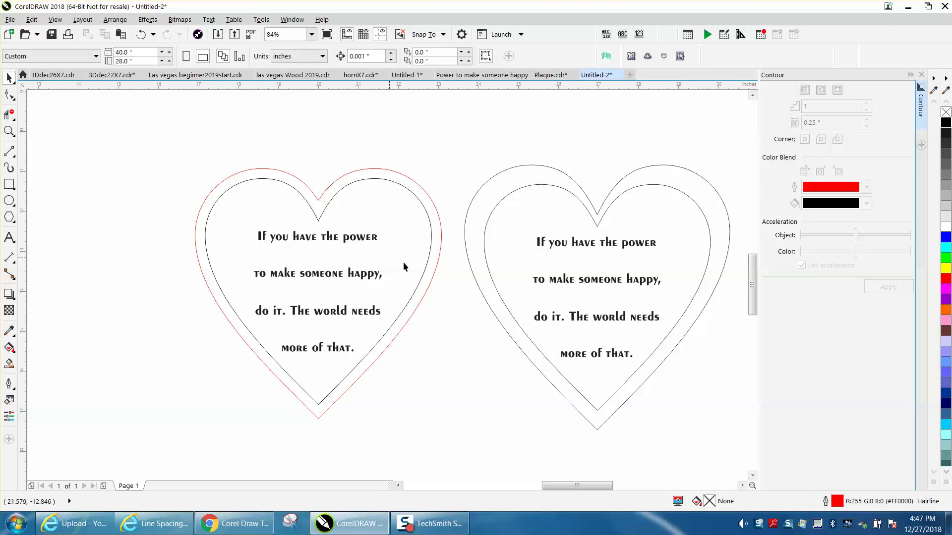
pyautogui.click(9, 364)
# Smart-fill the border bands of the left and right hearts solid black.
pyautogui.click(200, 250)
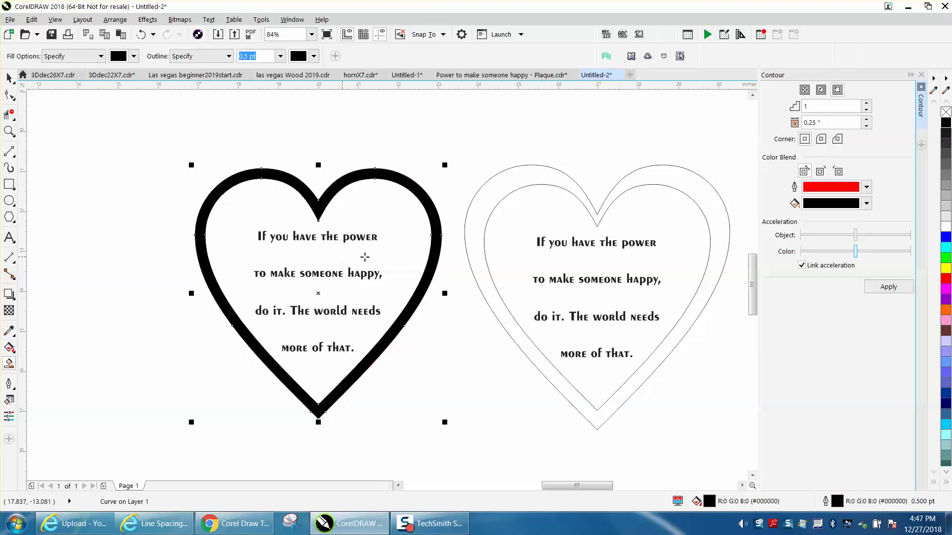
pyautogui.click(470, 250)
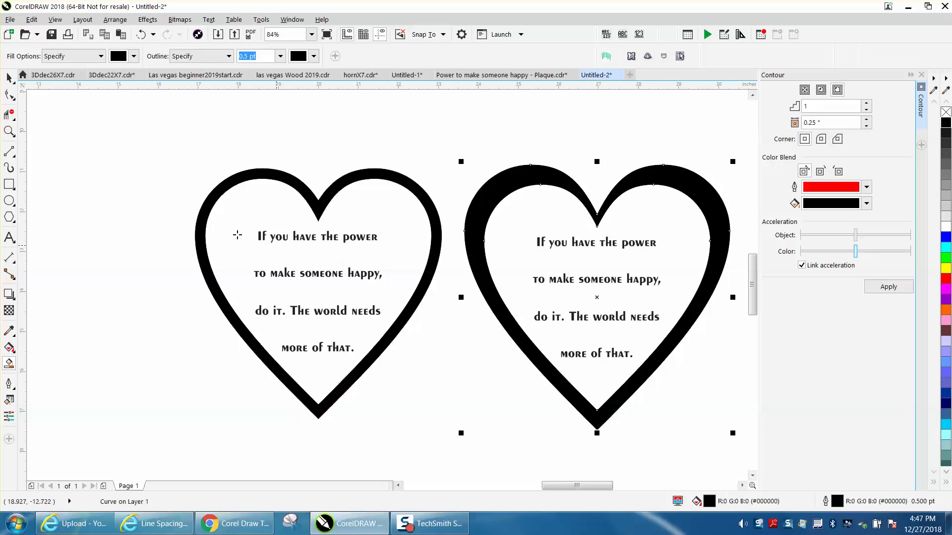
pyautogui.click(9, 132)
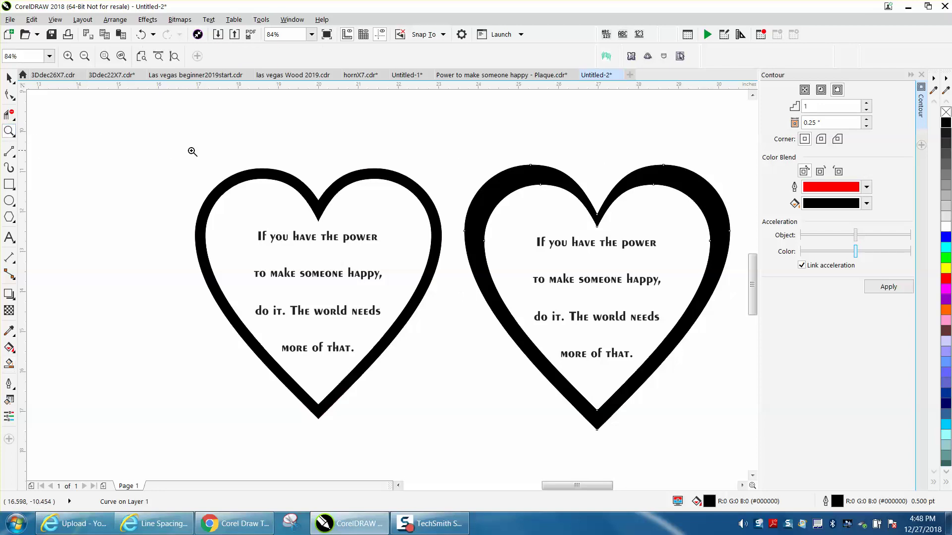
pyautogui.moveTo(191, 166); pyautogui.dragTo(728, 429)
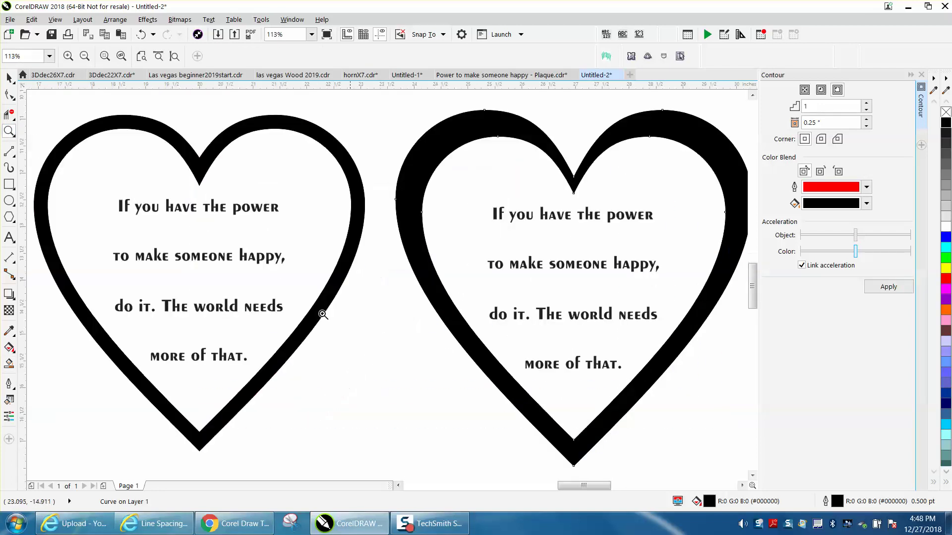
pyautogui.scroll(-3, 186, 278)
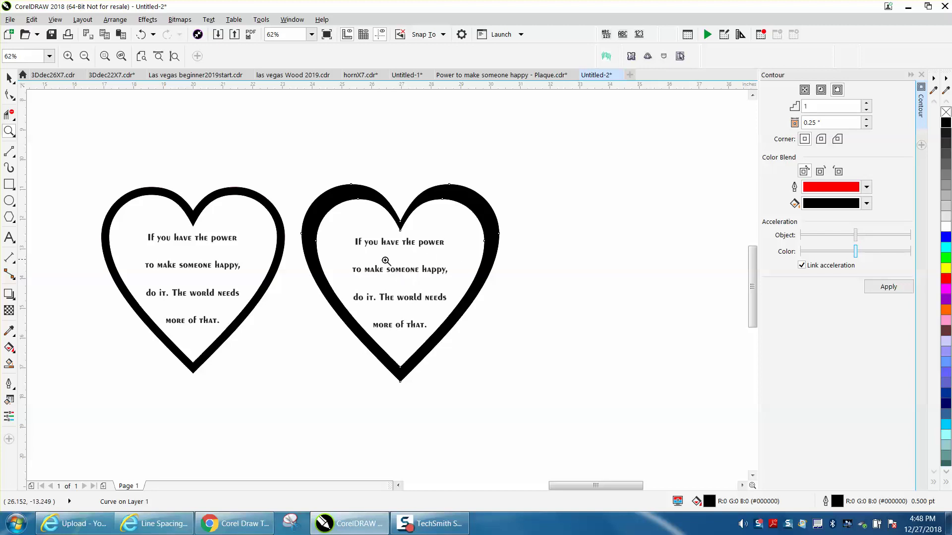
pyautogui.click(9, 78)
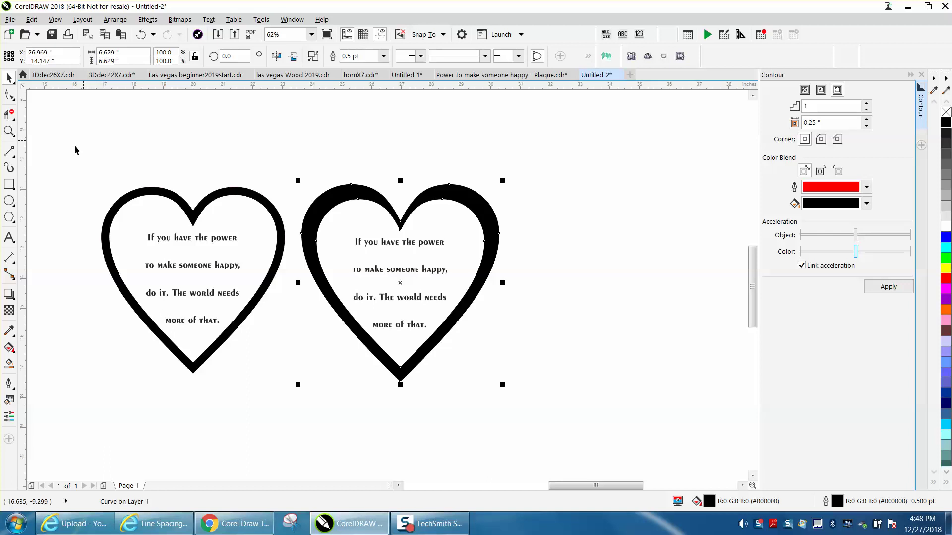
pyautogui.click(9, 131)
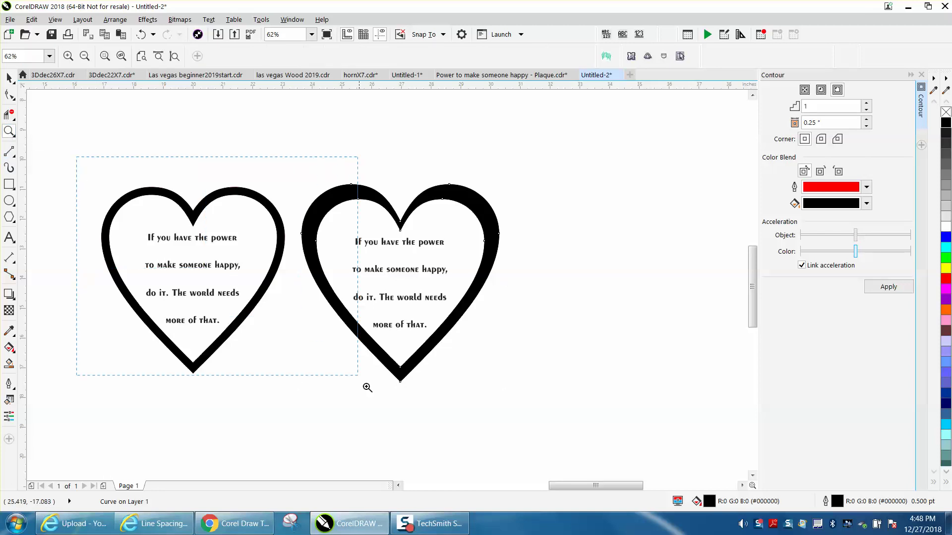